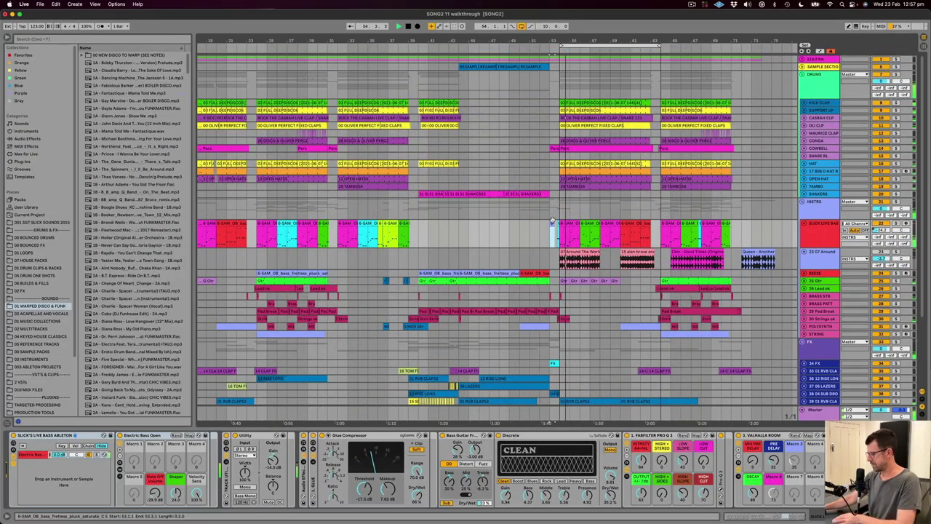
- Select the short bass clip at bar 53 and scroll down to the VOX vocal tracks
{"action": "left_click", "coordinate": [553, 222]}
{"action": "scroll", "coordinate": [558, 231], "scroll_direction": "down", "scroll_amount": 3}
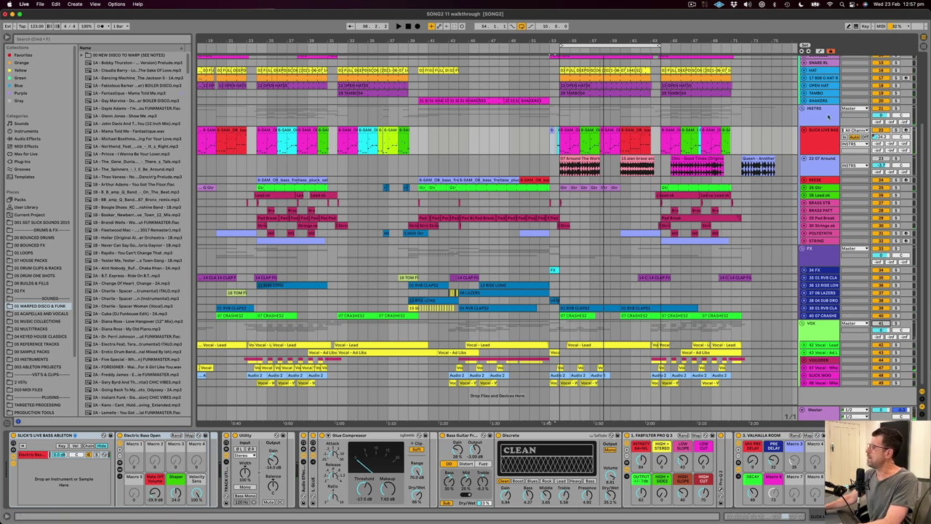
- Inspect the SLICK LIVE BAS, STRING, INSTRS group and drum group sidechain effect chains
{"action": "left_click", "coordinate": [828, 158], "text": "shift"}
{"action": "left_click", "coordinate": [834, 241]}
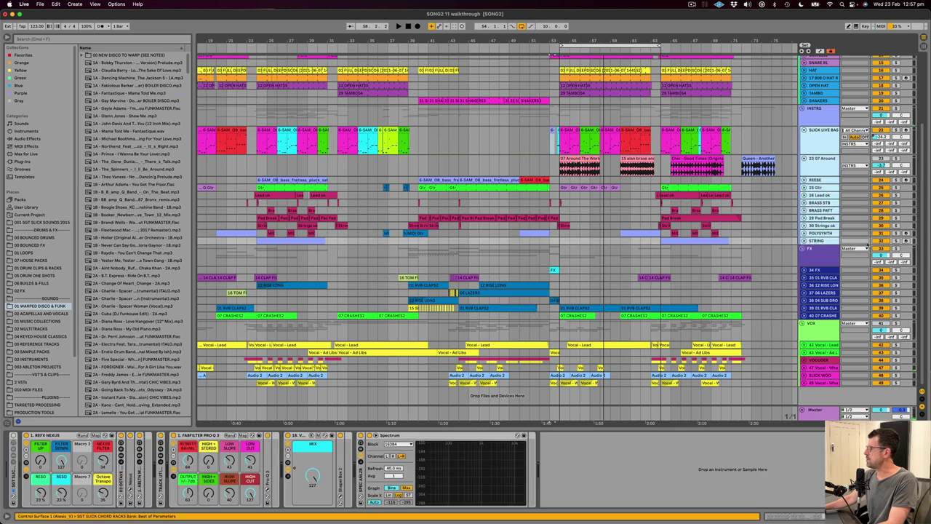
{"action": "left_click", "coordinate": [880, 251]}
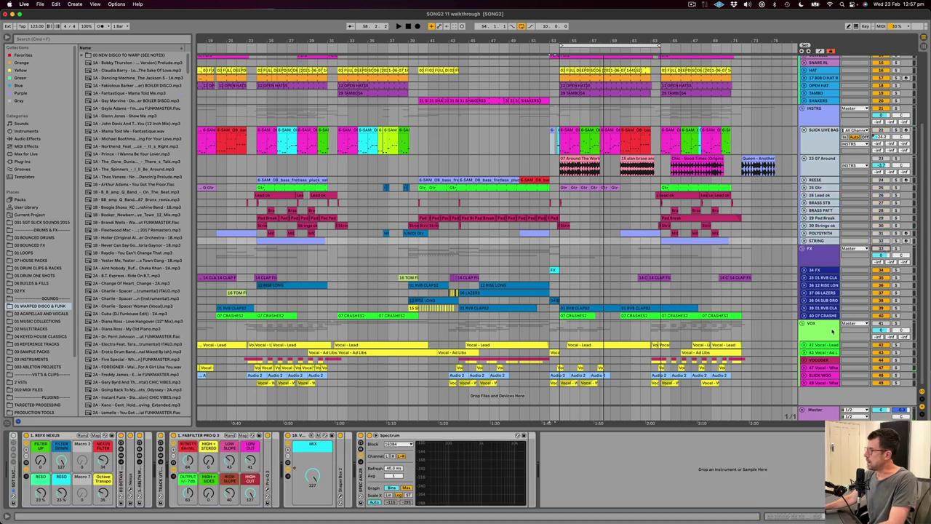
{"action": "scroll", "coordinate": [833, 331], "scroll_direction": "up", "scroll_amount": 5}
{"action": "left_click", "coordinate": [826, 199]}
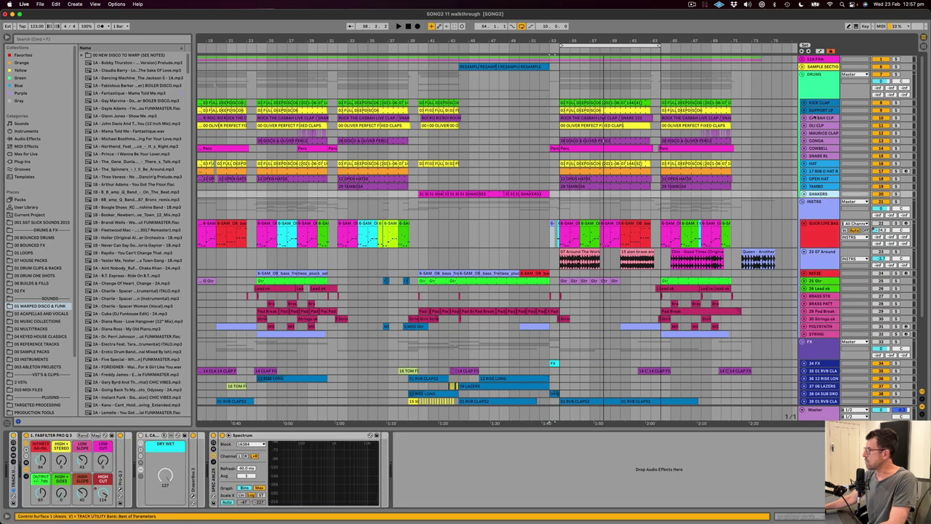
{"action": "left_click", "coordinate": [874, 113]}
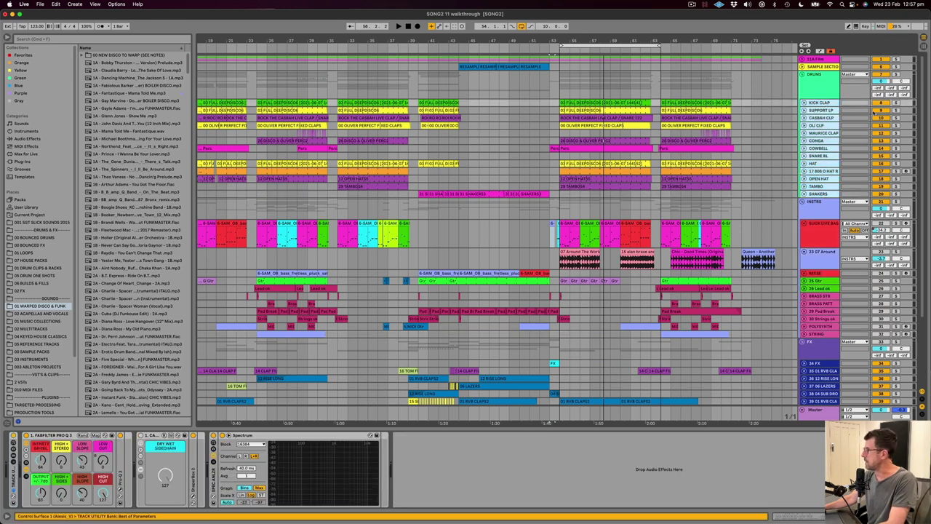
{"action": "left_click", "coordinate": [853, 104]}
{"action": "left_click", "coordinate": [827, 102]}
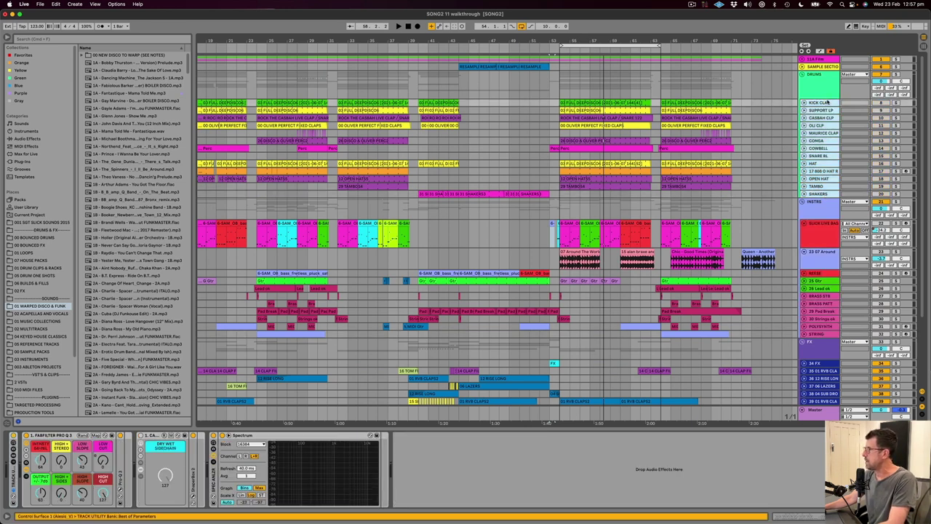
{"action": "left_click", "coordinate": [828, 103]}
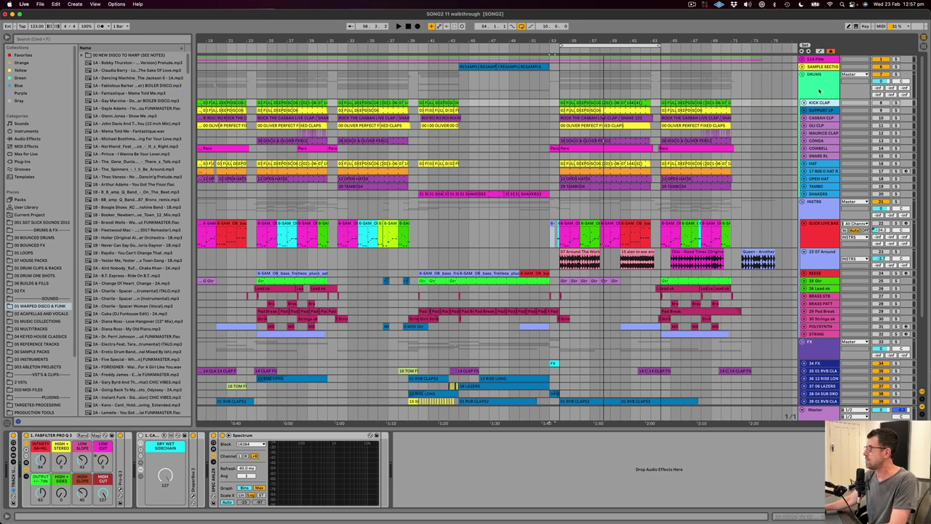
- Time-select bars 54–63 on the drum tracks and start playback
{"action": "left_click", "coordinate": [721, 110]}
{"action": "left_click", "coordinate": [576, 195]}
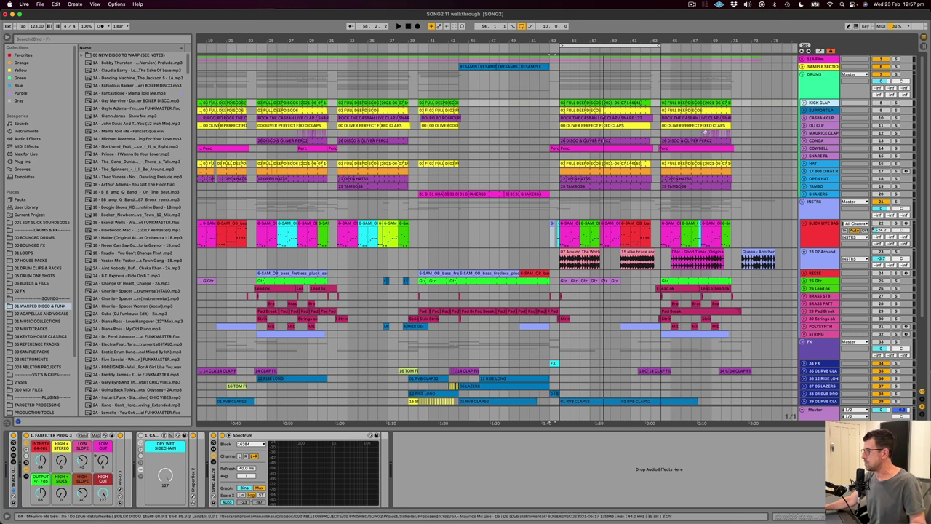
{"action": "left_click", "coordinate": [617, 172]}
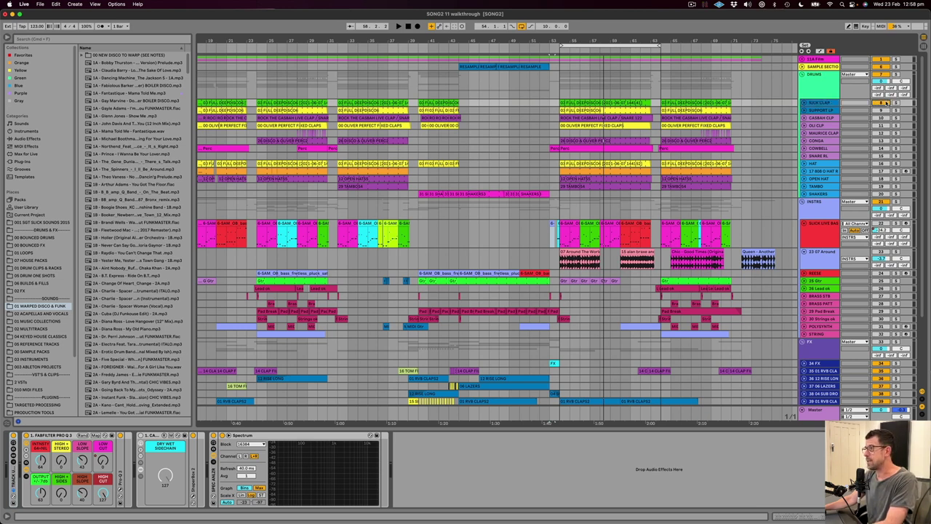
{"action": "key", "text": "space"}
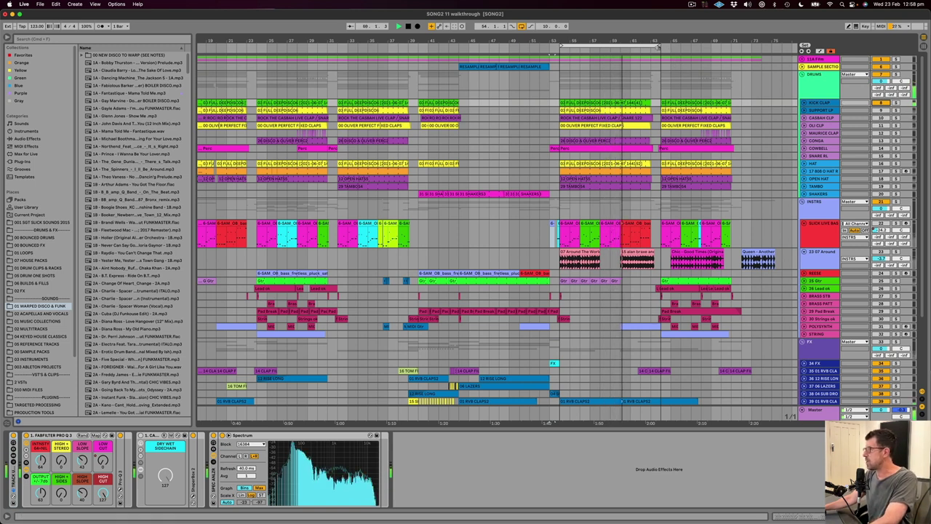
- Shorten the playing loop so it ends at bar 61 instead of 65
{"action": "left_click_drag", "start_coordinate": [657, 47], "coordinate": [630, 47]}
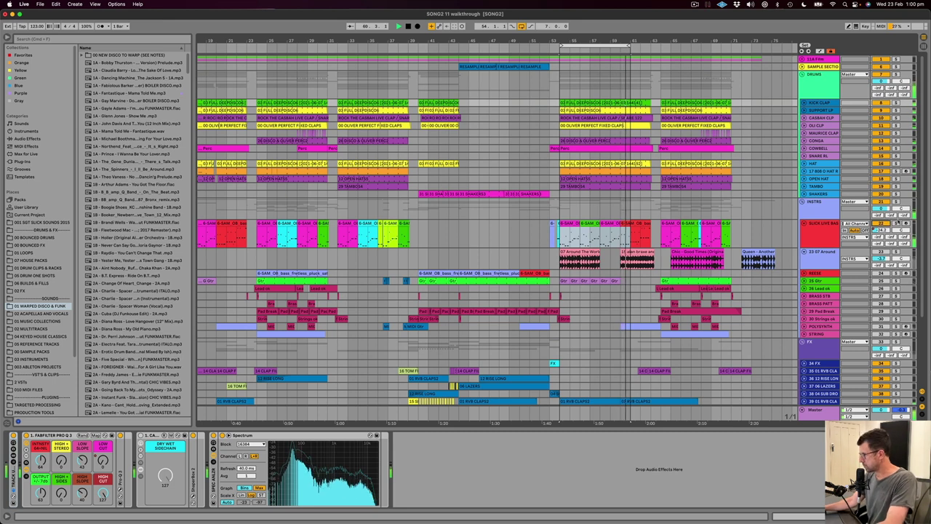
- Solo the INSTRS group and show the SLICK LIVE BASS track's devices
{"action": "left_click", "coordinate": [866, 228]}
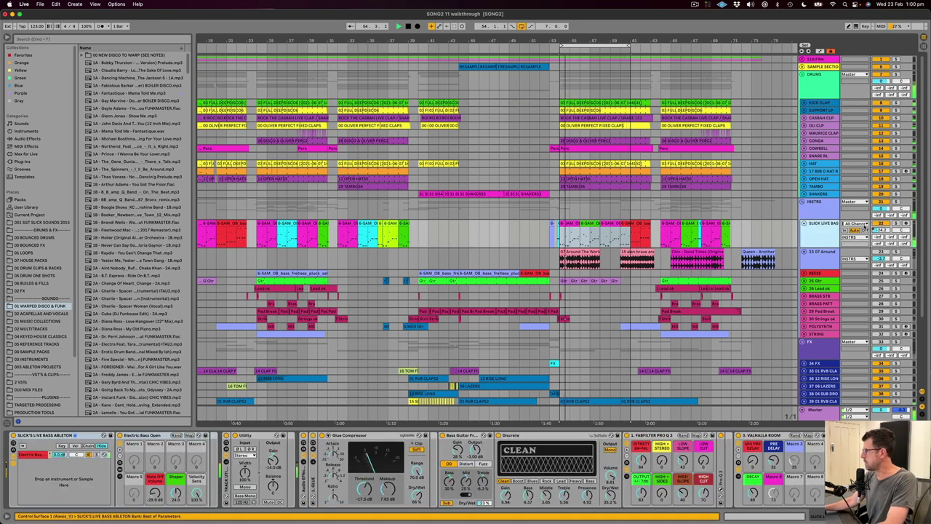
{"action": "left_click", "coordinate": [896, 201]}
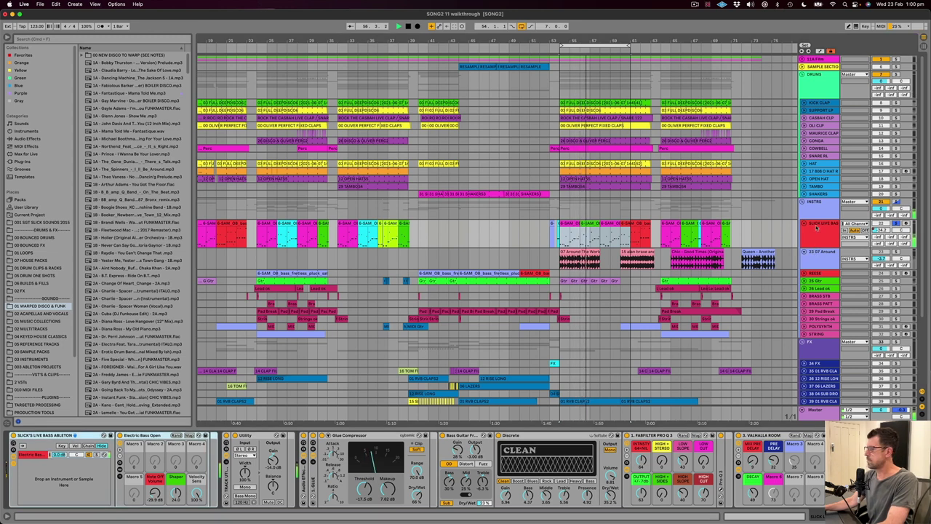
{"action": "left_click", "coordinate": [816, 228]}
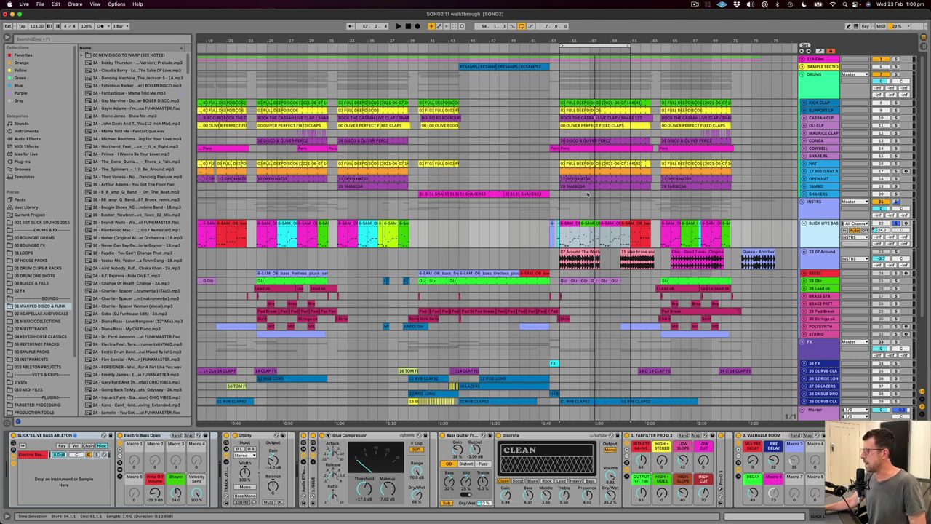
- Open the fretless bass clip's MIDI notes and apply the Notator 16B Swing groove
{"action": "double_click", "coordinate": [565, 225]}
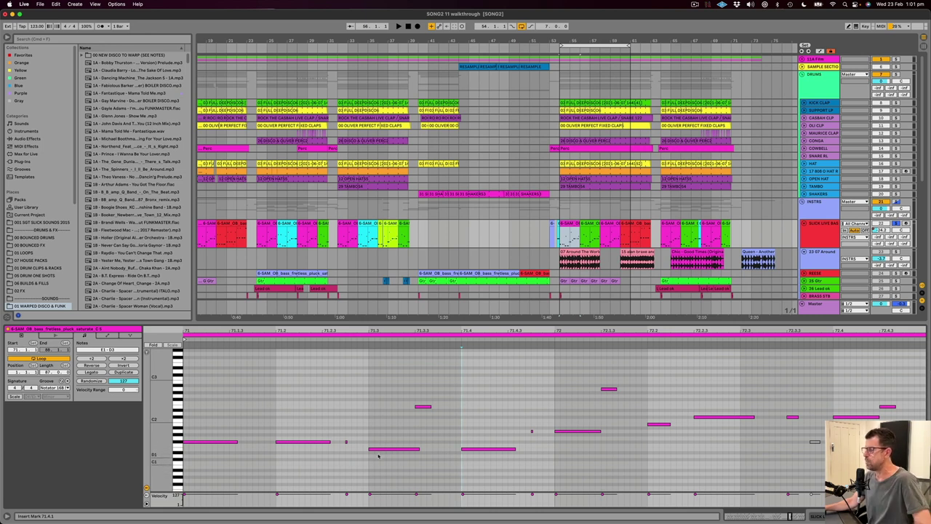
{"action": "left_click", "coordinate": [64, 388]}
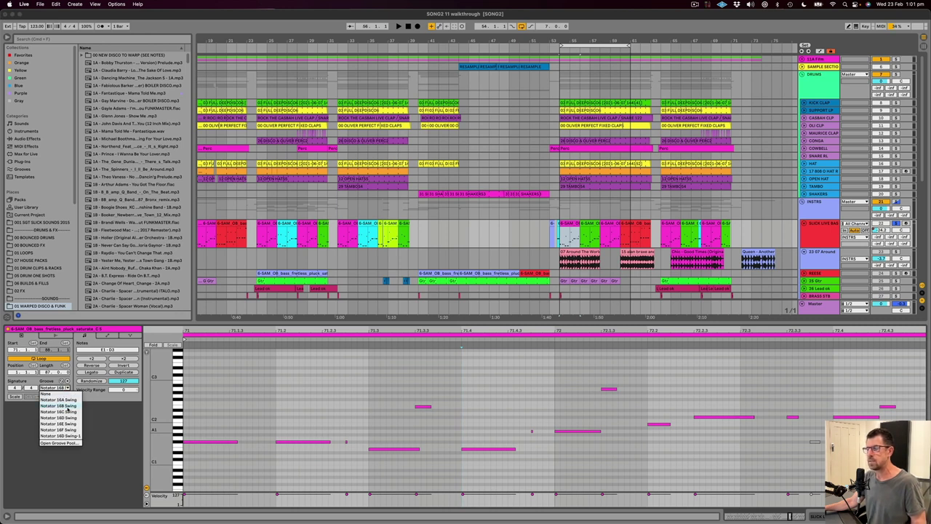
{"action": "left_click", "coordinate": [66, 406]}
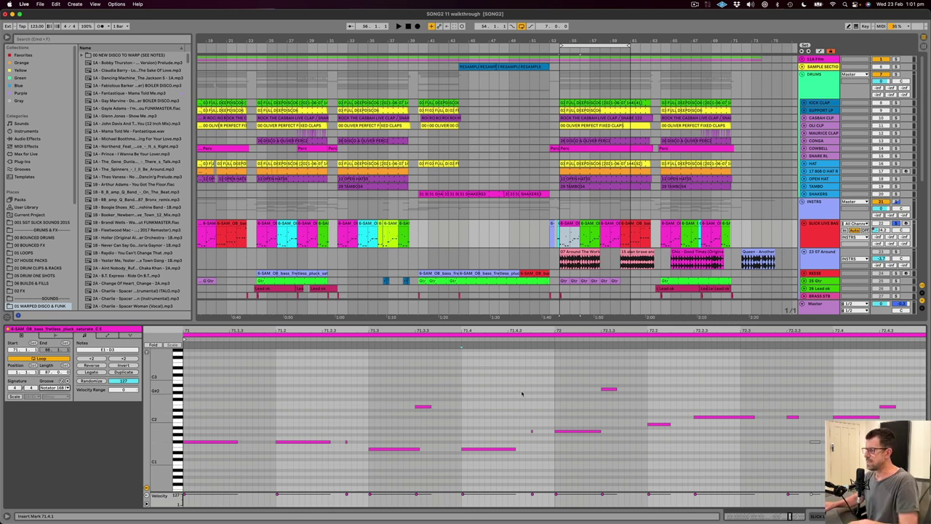
- Audition the bass line and mute selected notes, including the high A2 near bar 72
{"action": "key", "text": "space"}
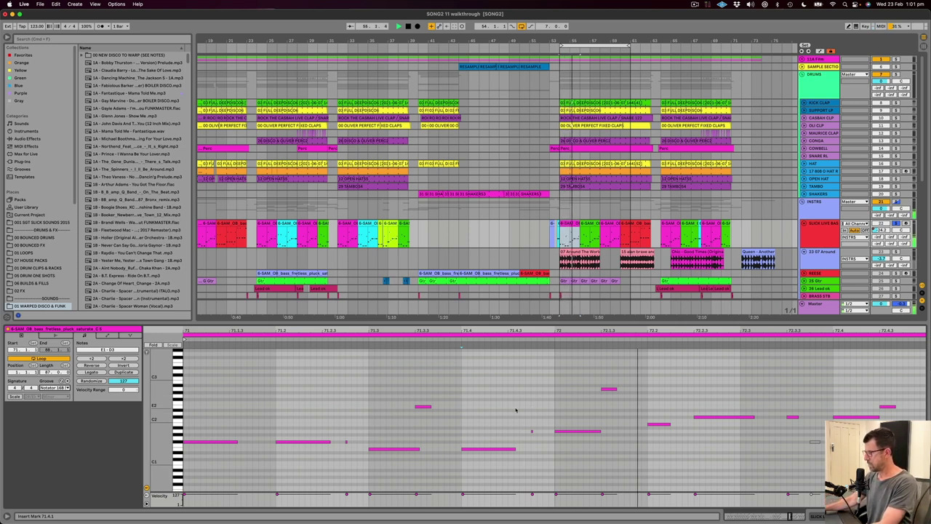
{"action": "key", "text": "space"}
{"action": "left_click_drag", "start_coordinate": [334, 415], "coordinate": [360, 458]}
{"action": "left_click_drag", "start_coordinate": [397, 388], "coordinate": [433, 419]}
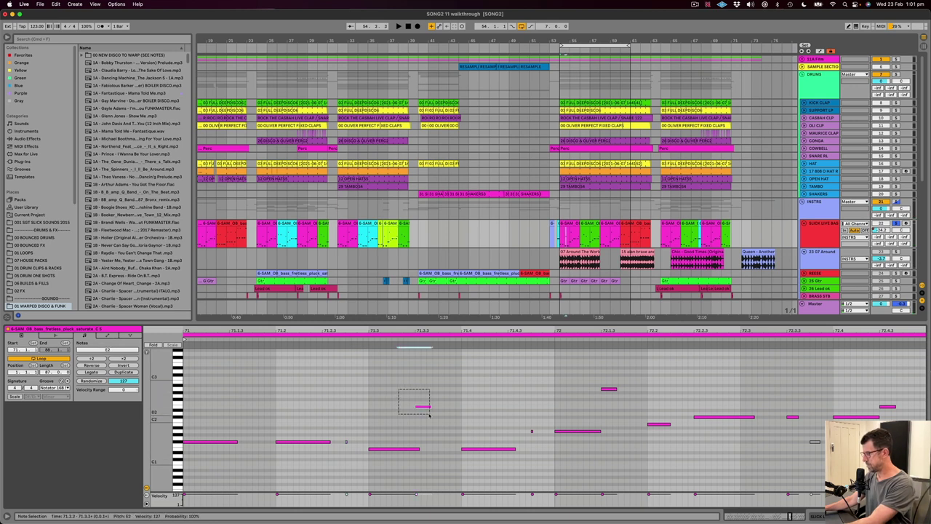
{"action": "left_click_drag", "start_coordinate": [515, 421], "coordinate": [538, 432]}
{"action": "left_click_drag", "start_coordinate": [594, 377], "coordinate": [615, 401]}
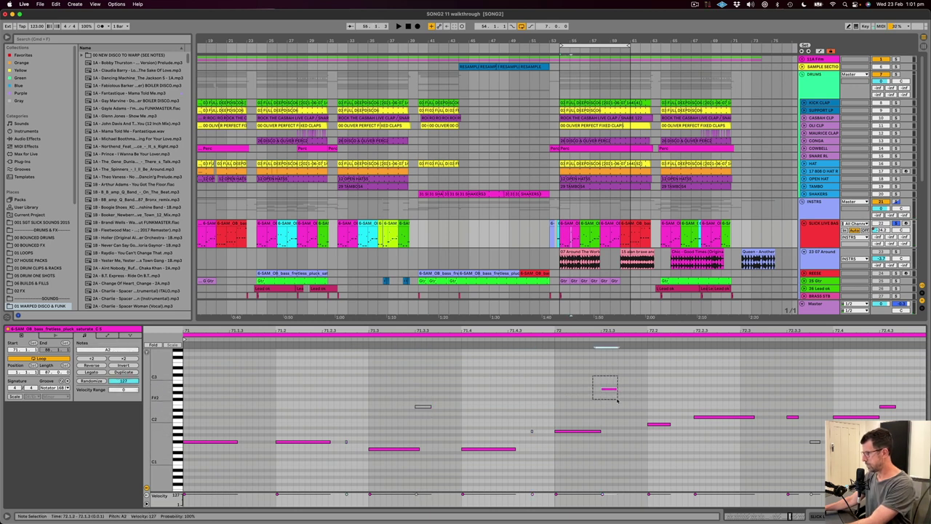
{"action": "key", "text": "0"}
- Replay the line, unmute the greyed-out note, and select the 07 Around The World clip
{"action": "key", "text": "space"}
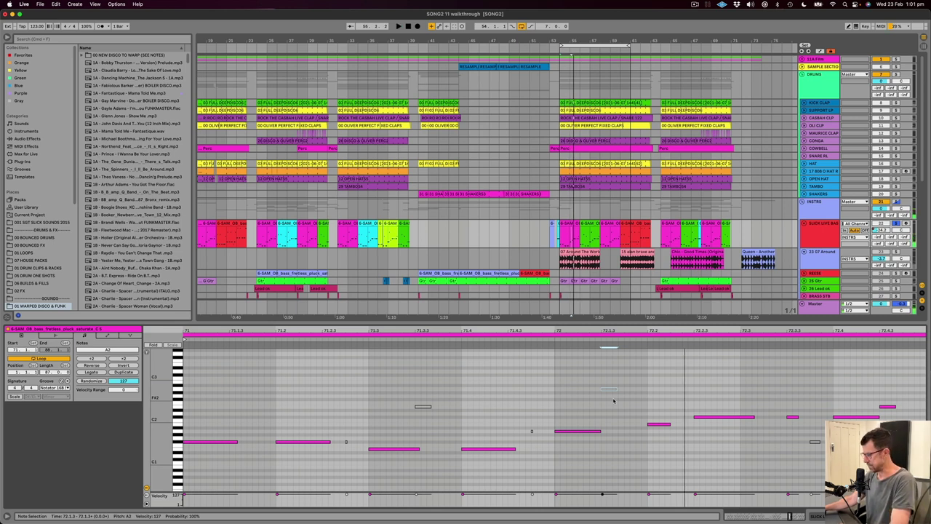
{"action": "key", "text": "space"}
{"action": "key", "text": "0"}
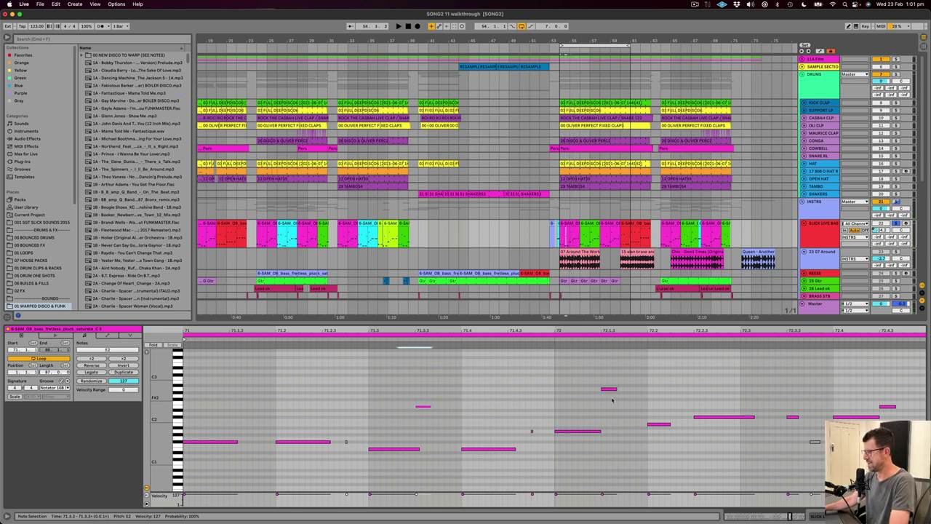
{"action": "key", "text": "space"}
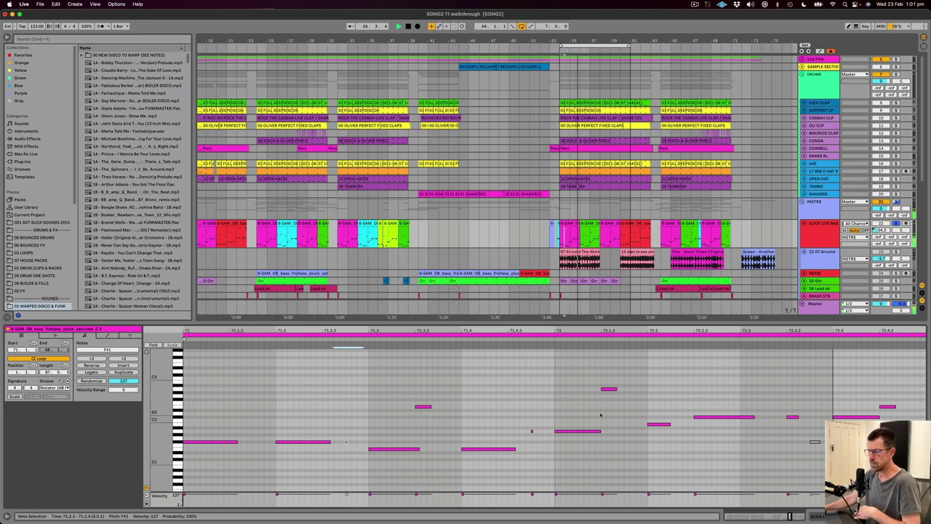
{"action": "key", "text": "space"}
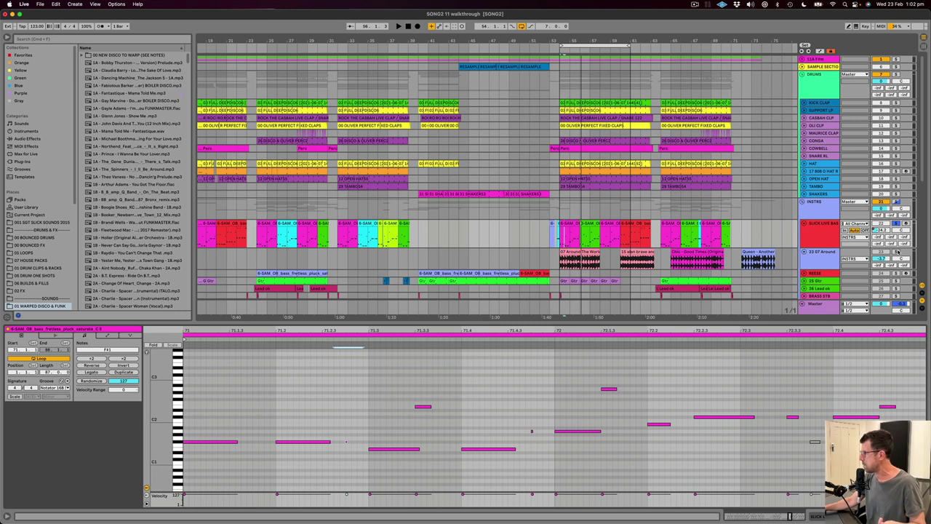
{"action": "left_click", "coordinate": [897, 223]}
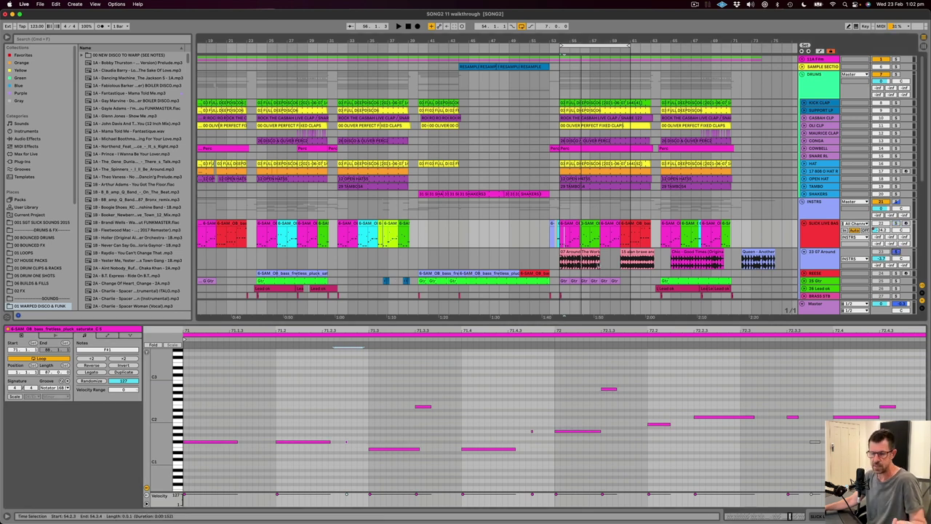
{"action": "left_click", "coordinate": [575, 252]}
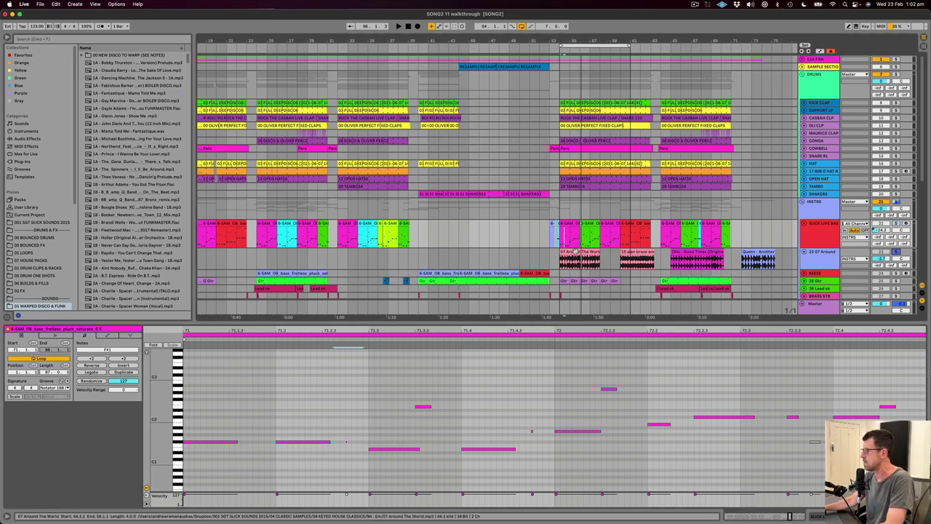
- Audition the Around The World, alan brave, Chic Good Times and Queen samples in turn
{"action": "key", "text": "space"}
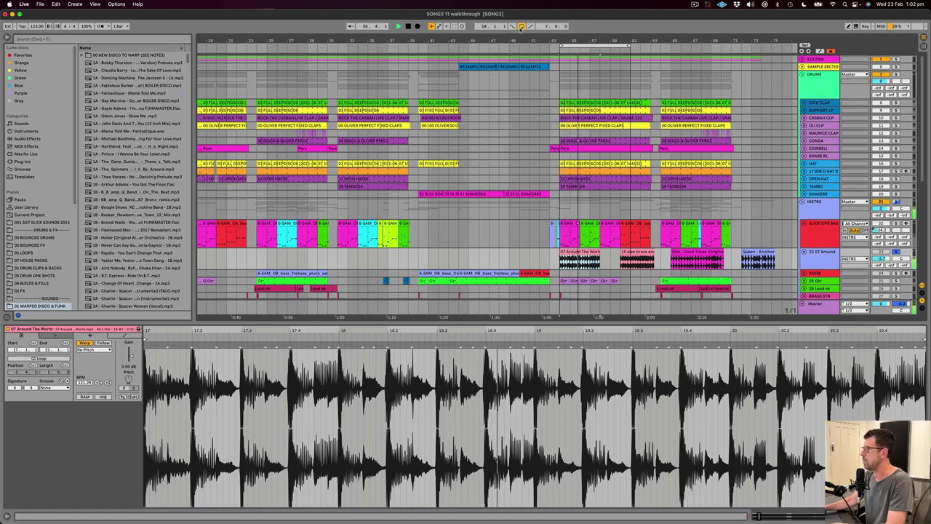
{"action": "left_click", "coordinate": [635, 252]}
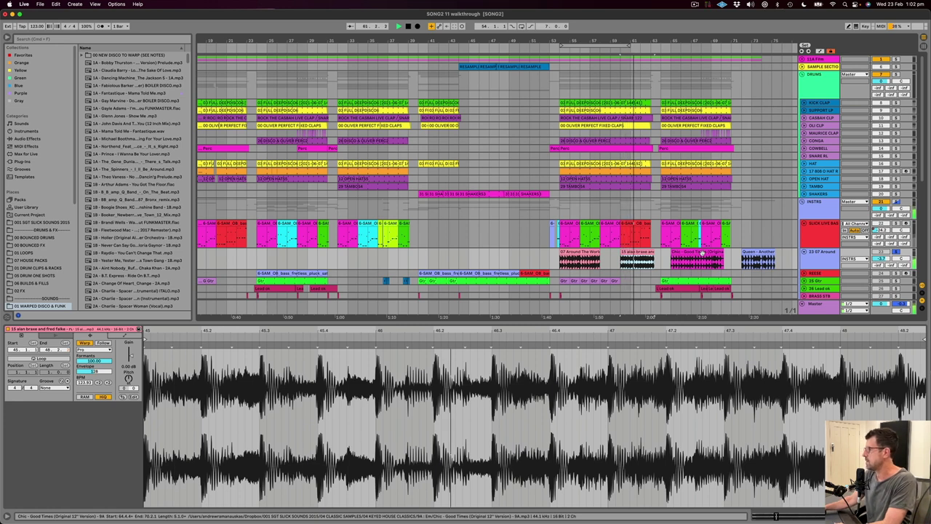
{"action": "left_click", "coordinate": [702, 253]}
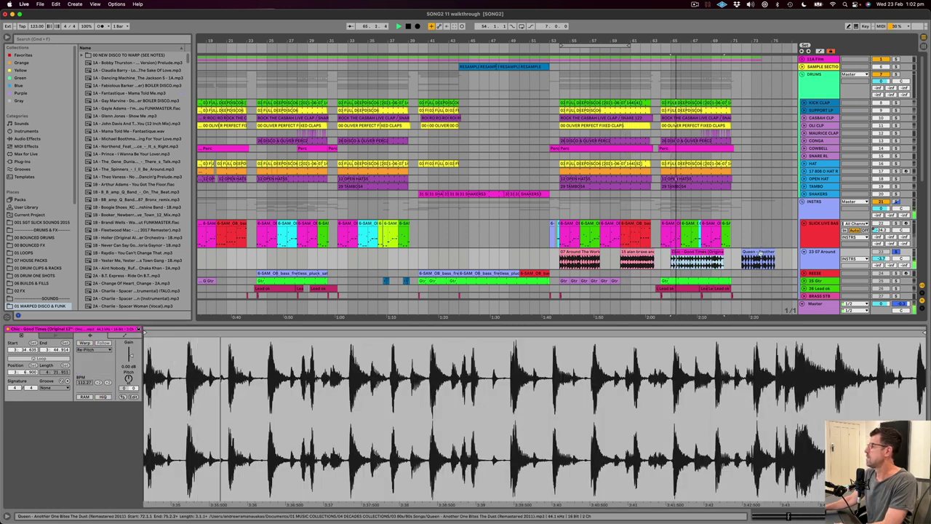
{"action": "key", "text": "space"}
{"action": "left_click", "coordinate": [761, 251]}
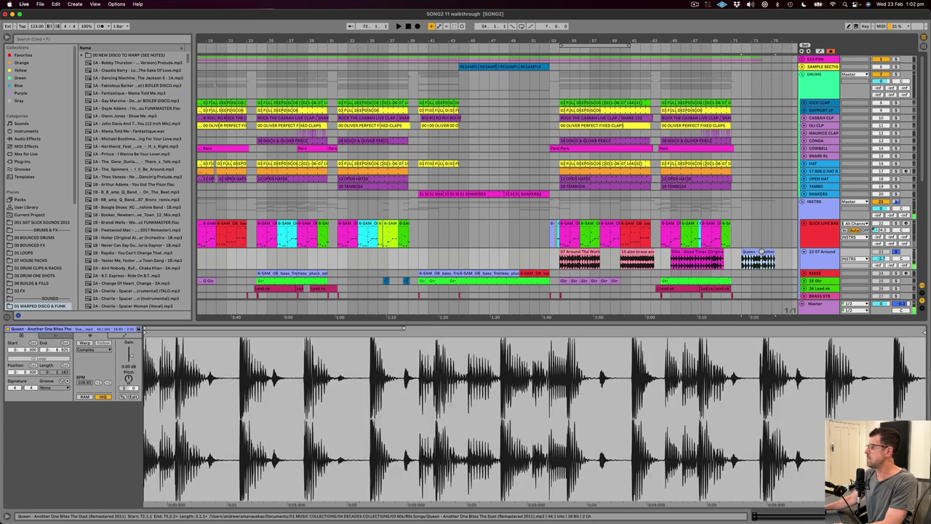
{"action": "key", "text": "space"}
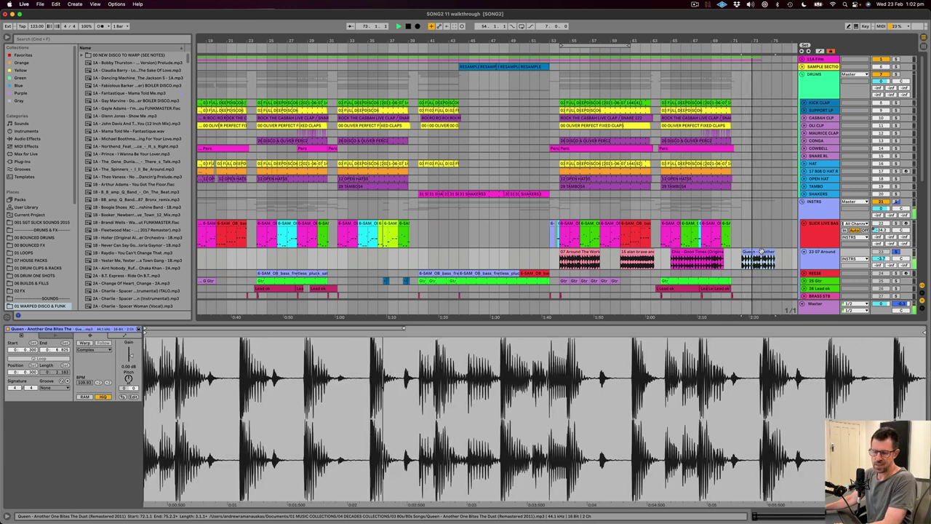
{"action": "key", "text": "space"}
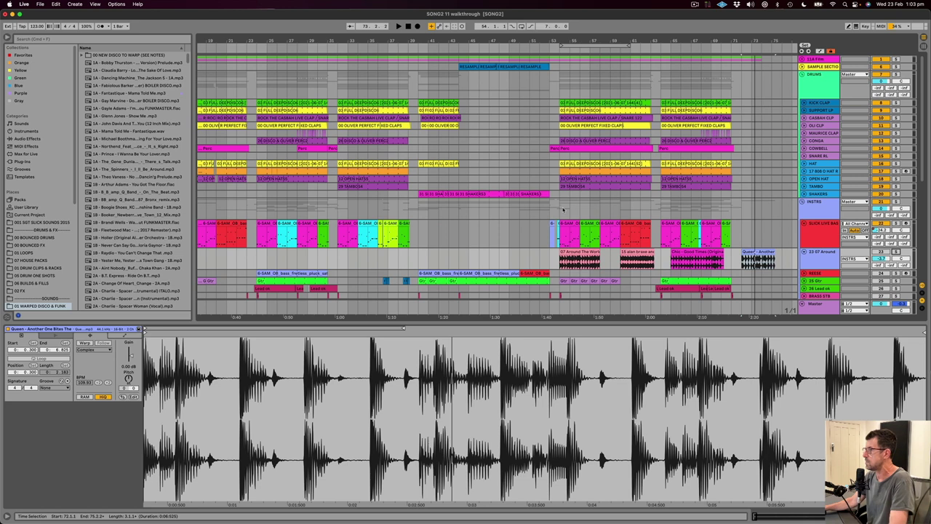
{"action": "left_click_drag", "start_coordinate": [562, 210], "coordinate": [599, 217]}
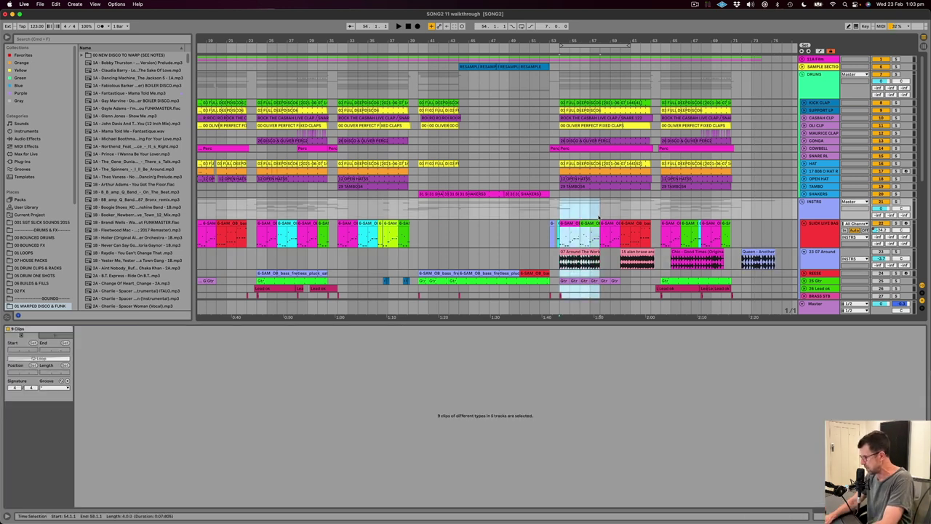
- Loop bars 54–58 and play the looped section
{"action": "key", "text": "super+l"}
{"action": "key", "text": "space"}
{"action": "scroll", "coordinate": [619, 186], "scroll_direction": "down", "scroll_amount": 2}
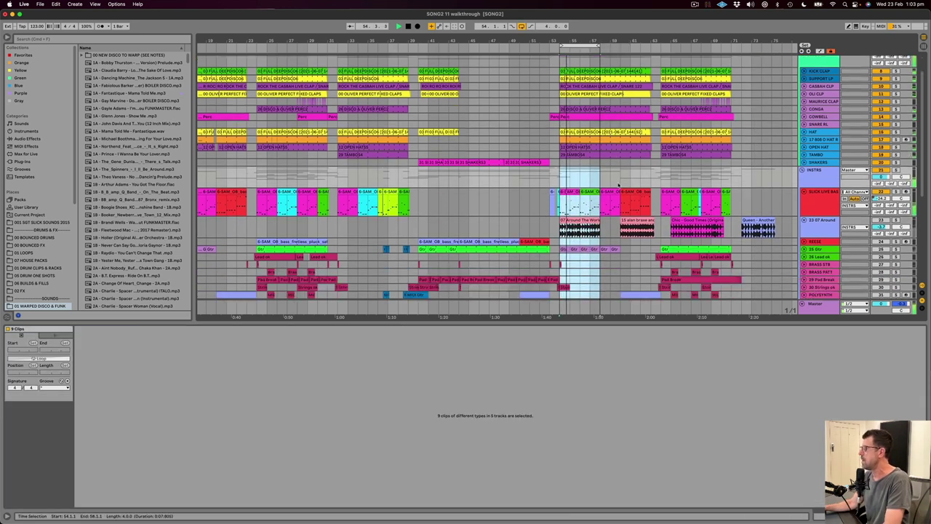
{"action": "scroll", "coordinate": [618, 185], "scroll_direction": "down", "scroll_amount": 4}
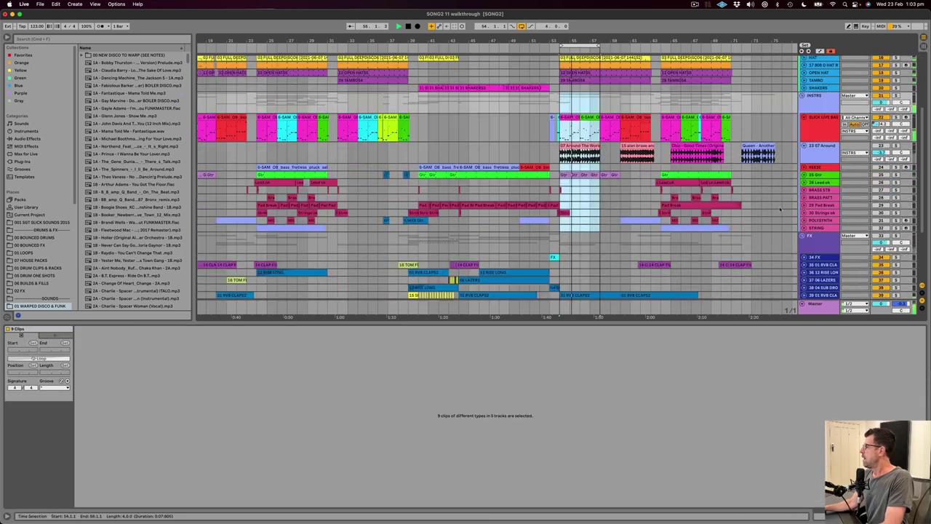
{"action": "left_click", "coordinate": [880, 175]}
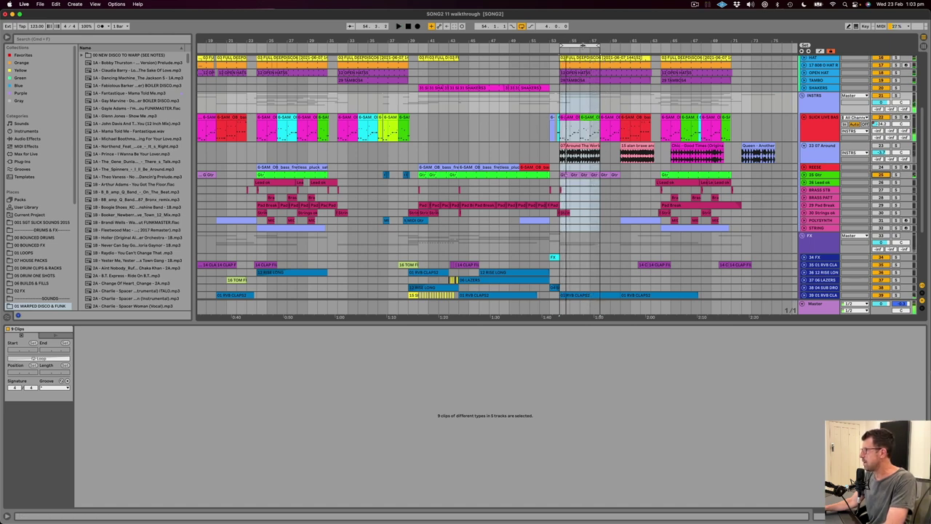
- Move the loop to bars 64–68, play it, and show the track's device chain
{"action": "left_click_drag", "start_coordinate": [583, 45], "coordinate": [683, 45]}
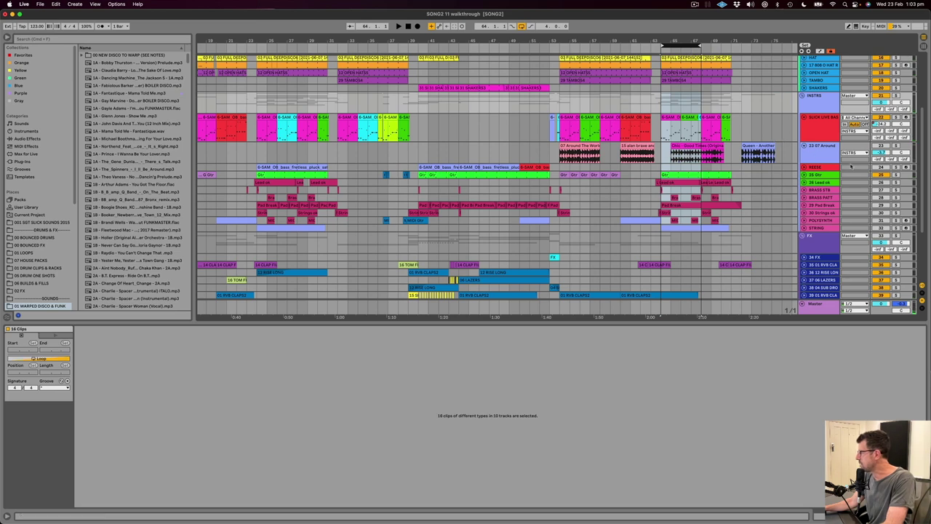
{"action": "key", "text": "space"}
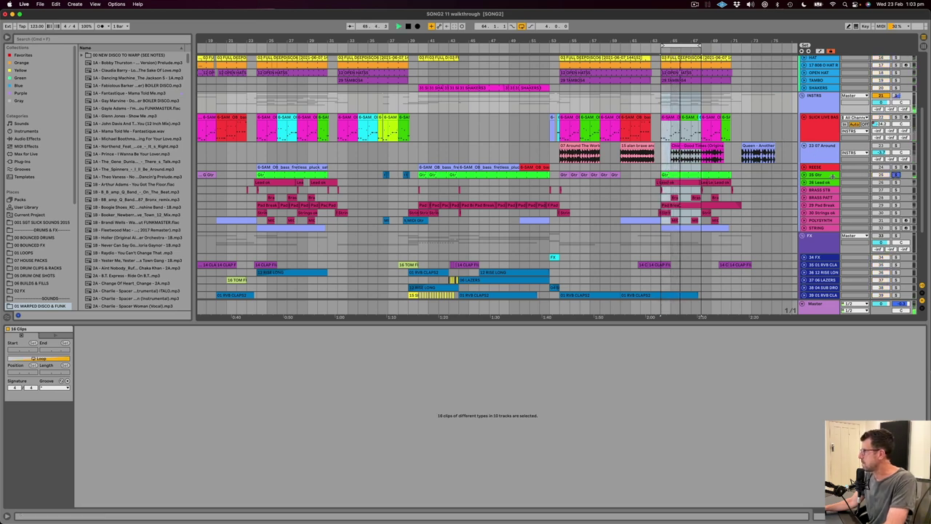
{"action": "left_click", "coordinate": [834, 167]}
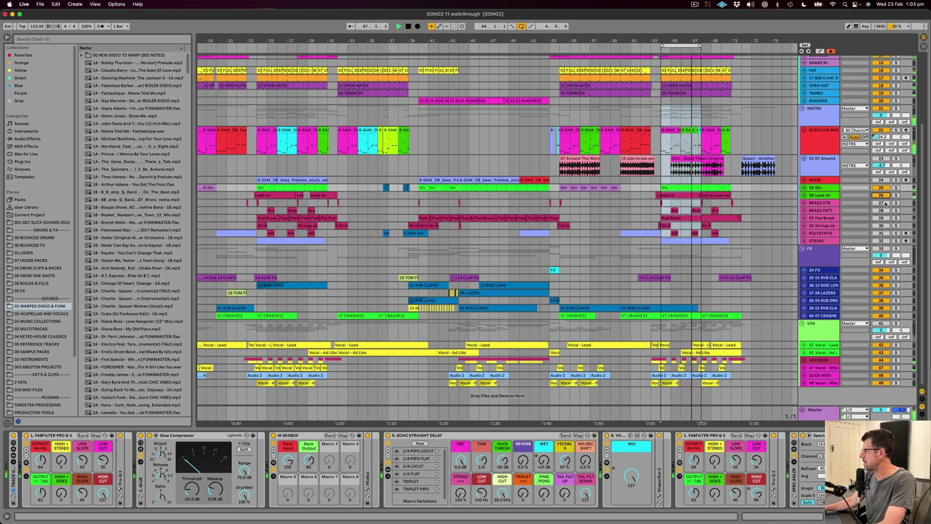
- Play the loop while viewing the BRASS STB, POLYSYNTH and SLICK LIVE BASS device chains
{"action": "left_click", "coordinate": [838, 203]}
{"action": "left_click", "coordinate": [818, 233]}
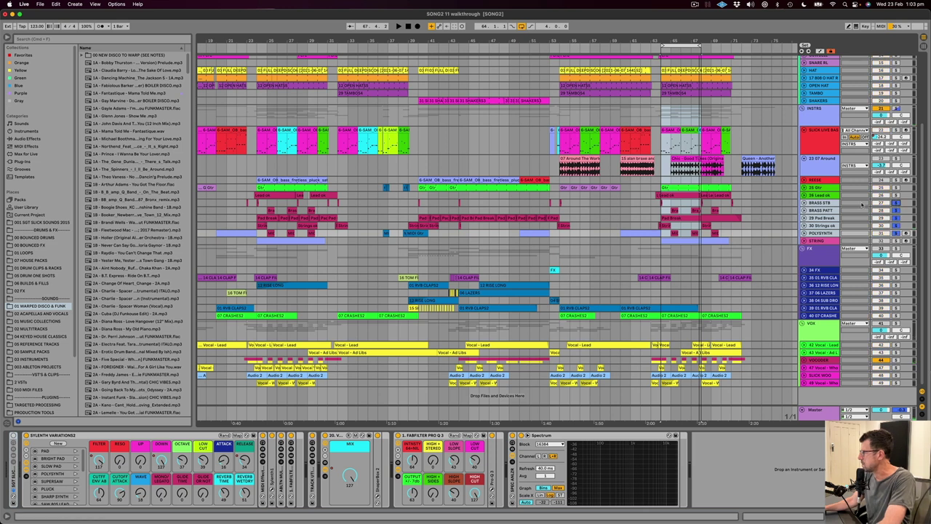
{"action": "key", "text": "space"}
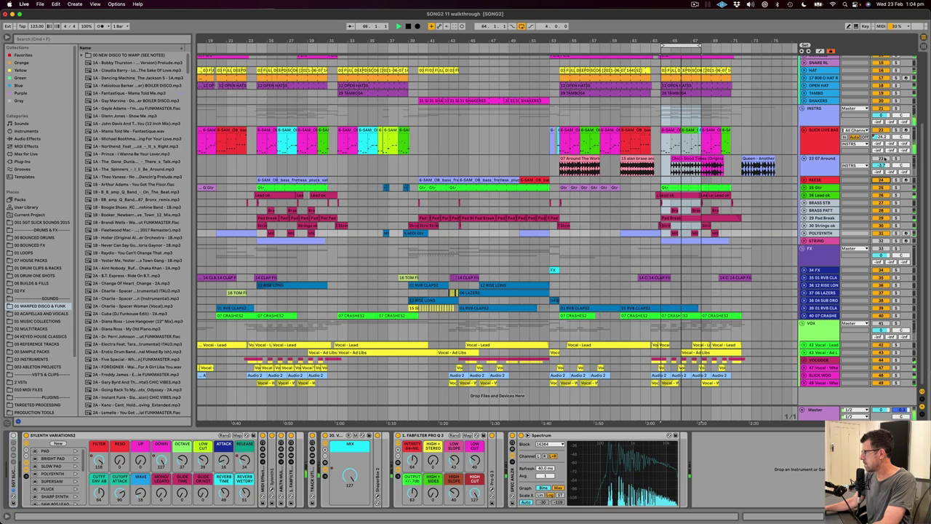
{"action": "left_click", "coordinate": [827, 141]}
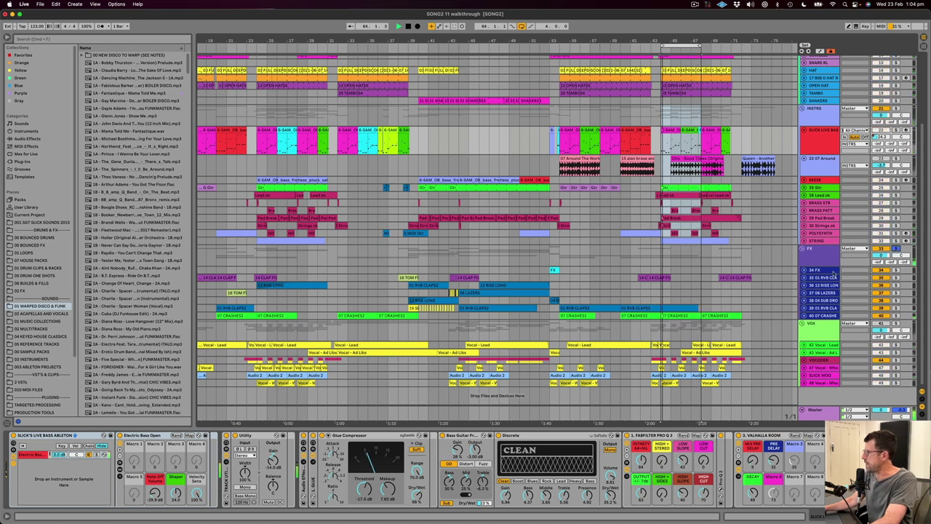
{"action": "key", "text": "space"}
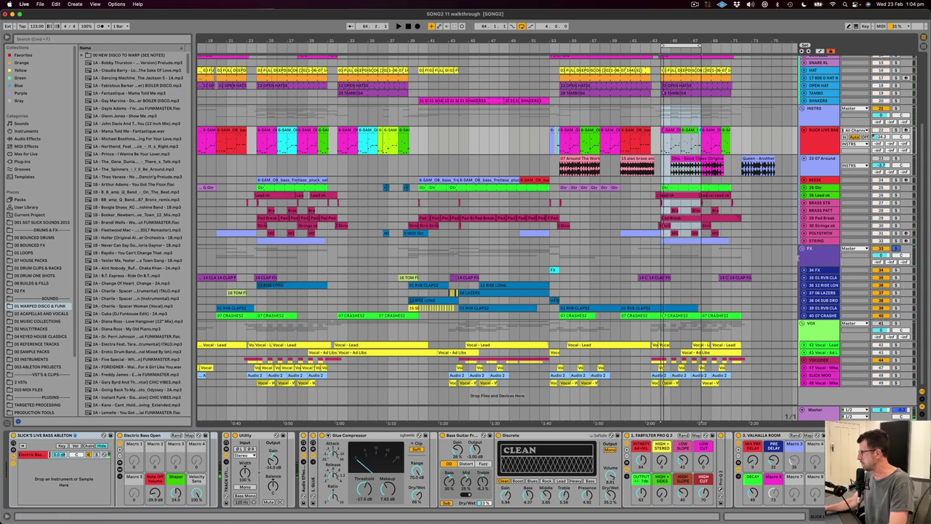
- Check the 14 CLAP, 12 RISE LONG and LAZERS clips, then fold the FX group
{"action": "scroll", "coordinate": [495, 335], "scroll_direction": "up", "scroll_amount": 3}
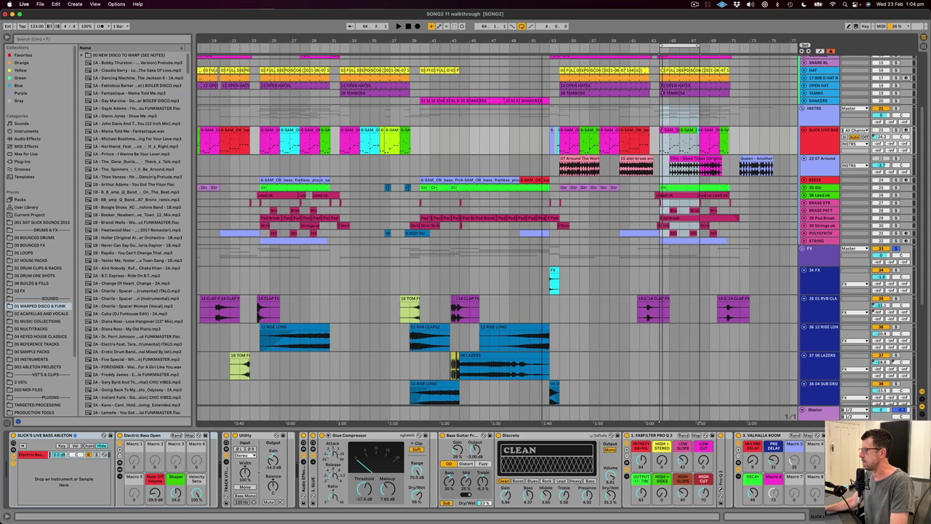
{"action": "scroll", "coordinate": [593, 219], "scroll_direction": "down", "scroll_amount": 3}
{"action": "scroll", "coordinate": [535, 170], "scroll_direction": "down", "scroll_amount": 5}
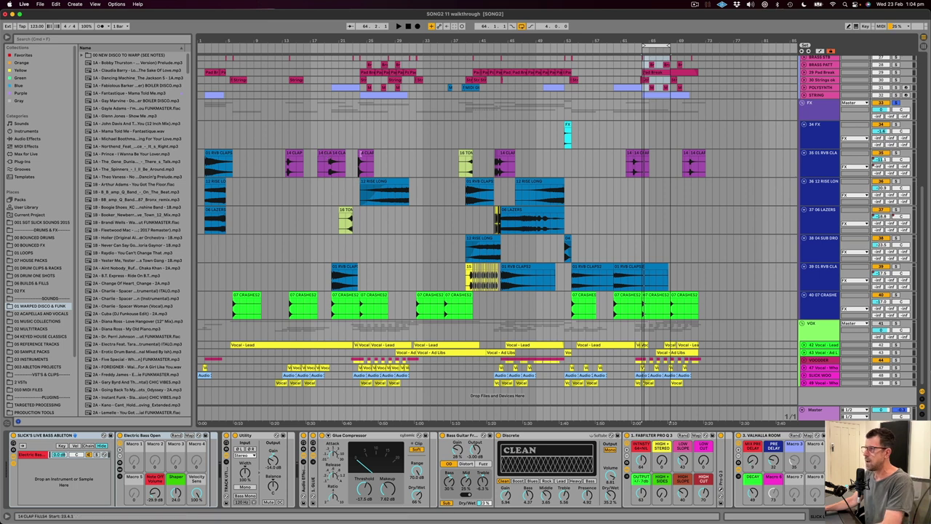
{"action": "left_click", "coordinate": [365, 156]}
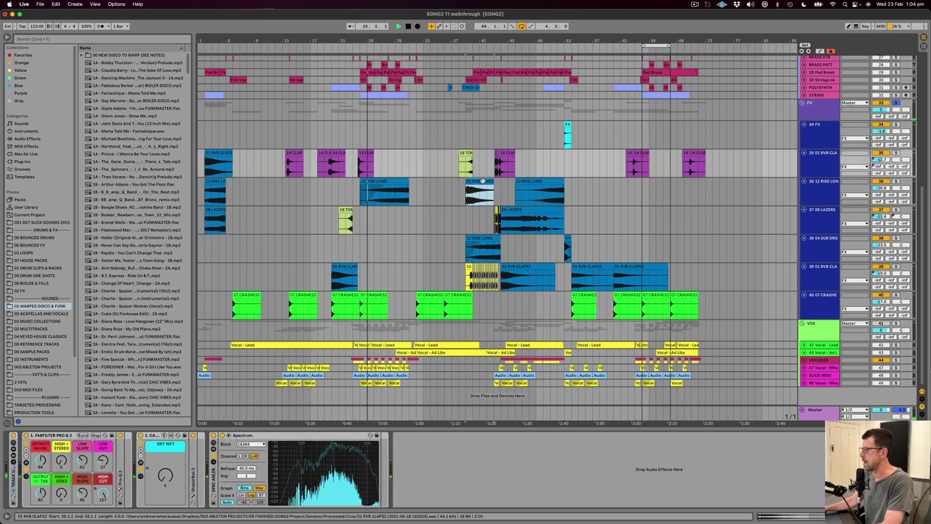
{"action": "left_click", "coordinate": [480, 191]}
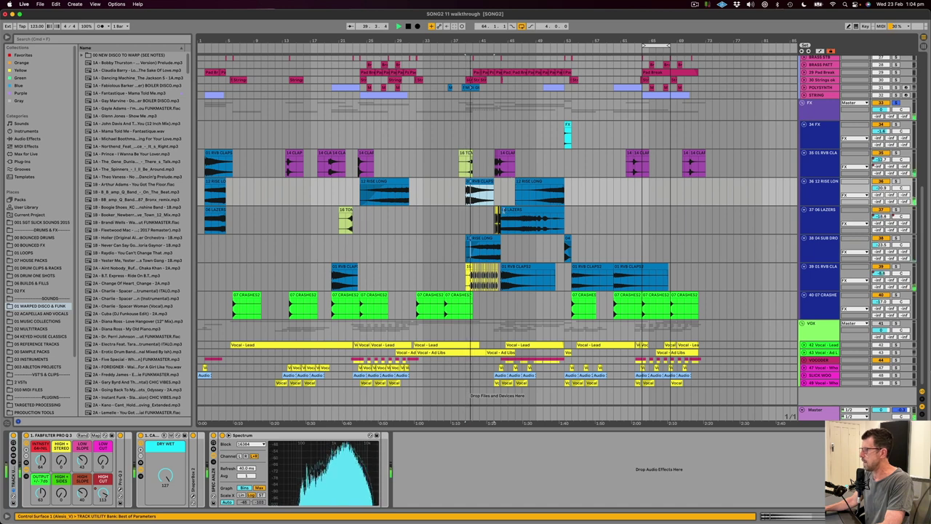
{"action": "left_click", "coordinate": [508, 210]}
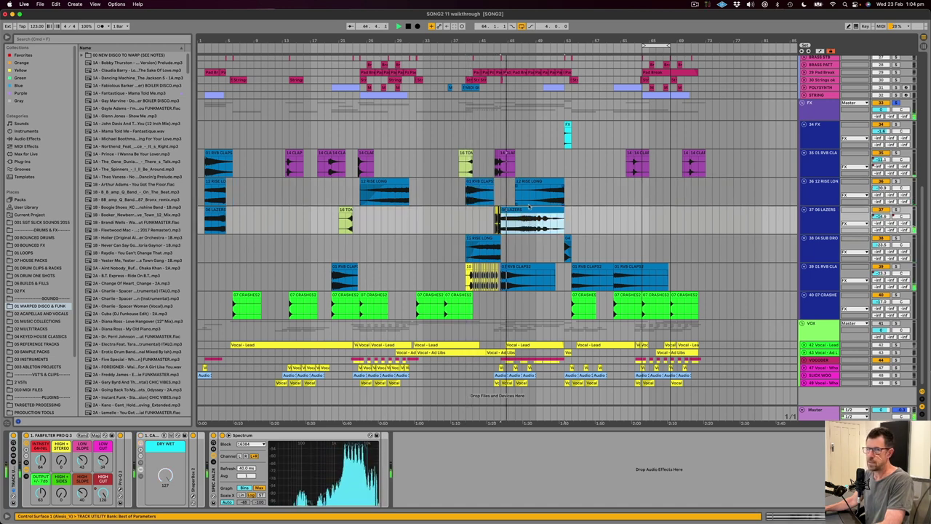
{"action": "key", "text": "space"}
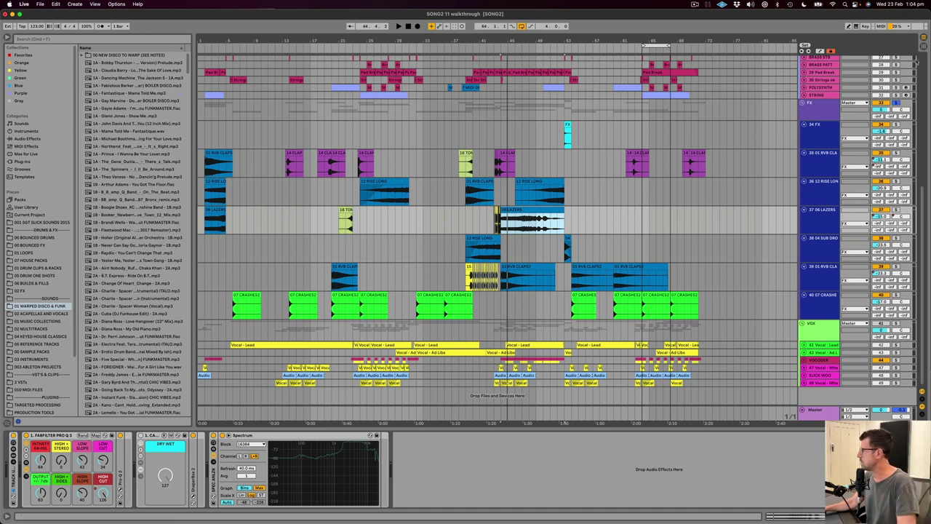
{"action": "left_click", "coordinate": [898, 108]}
{"action": "left_click", "coordinate": [804, 103]}
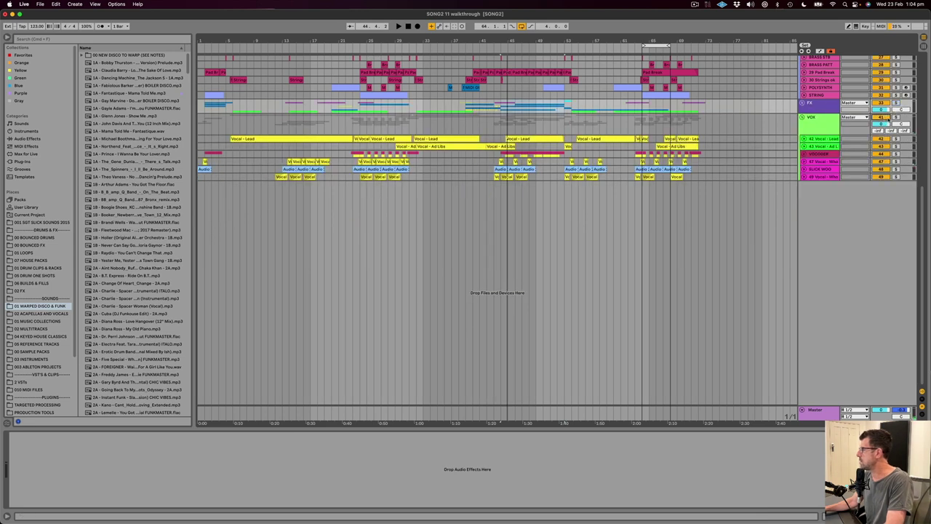
- Play the arrangement with the VOX group soloed to hear the vocals alone
{"action": "key", "text": "space"}
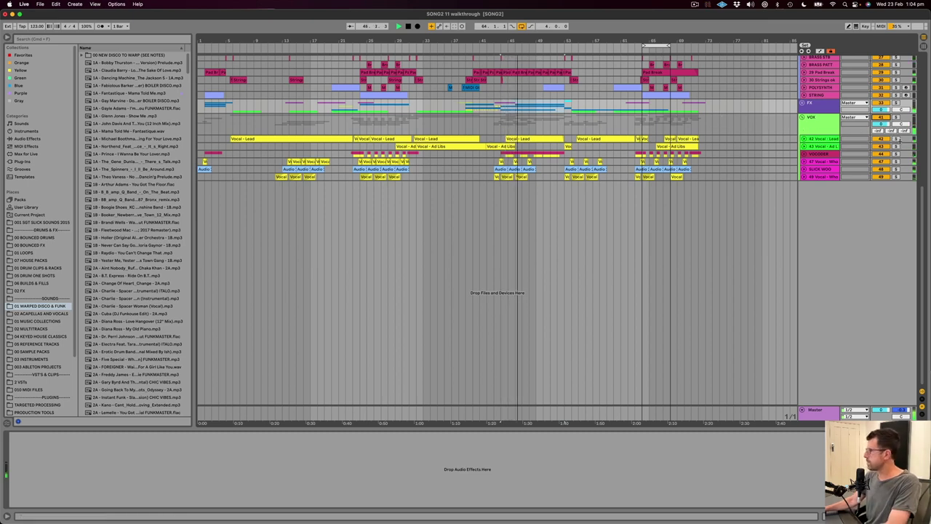
{"action": "left_click", "coordinate": [896, 117]}
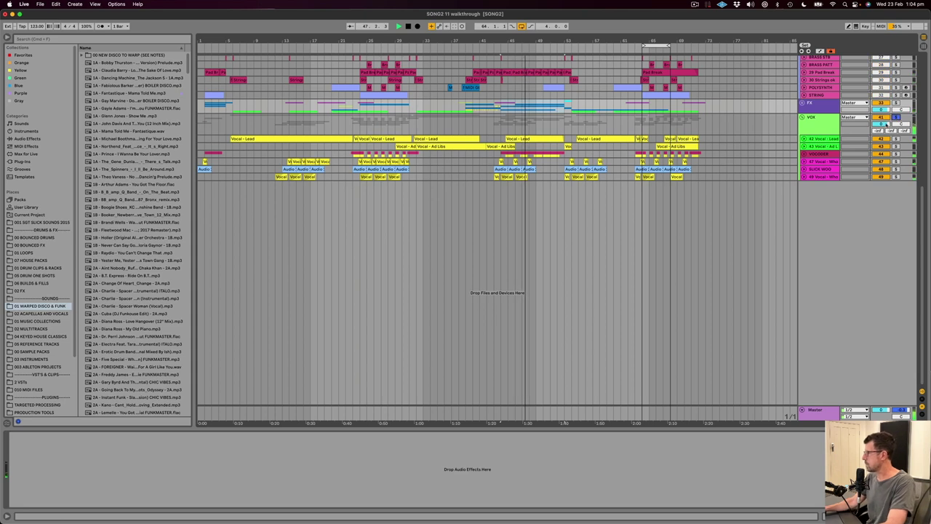
{"action": "key", "text": "space"}
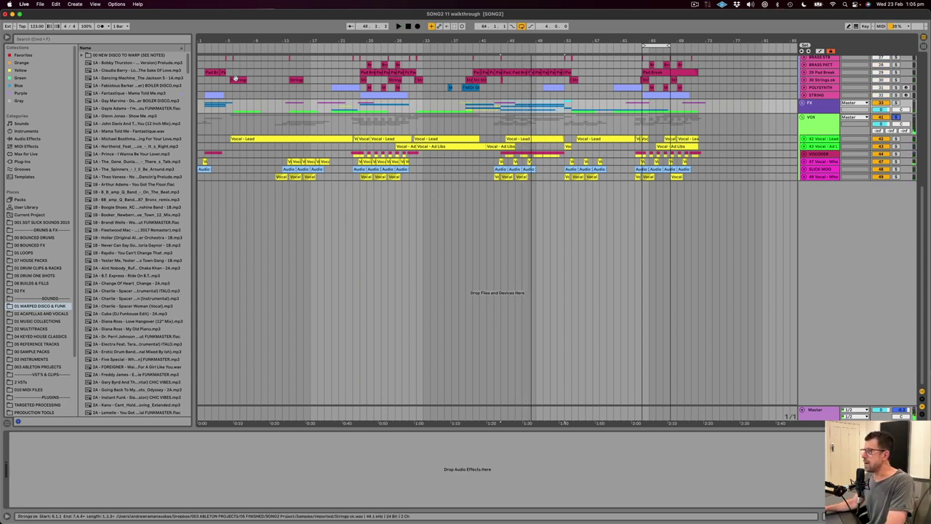
- Set the start at bar 6, unfold the tracks, and zoom on vocal clips in bars 11–26
{"action": "left_click", "coordinate": [233, 124]}
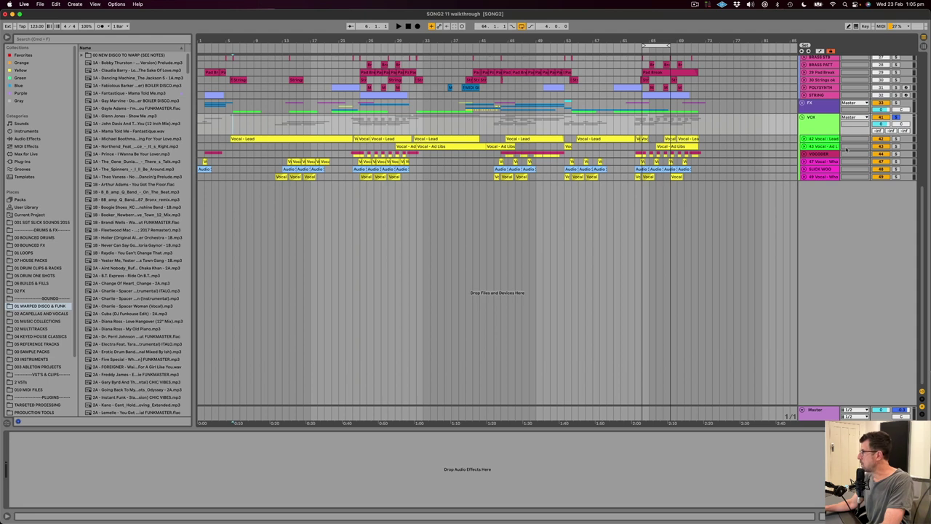
{"action": "left_click", "coordinate": [804, 140], "text": "alt"}
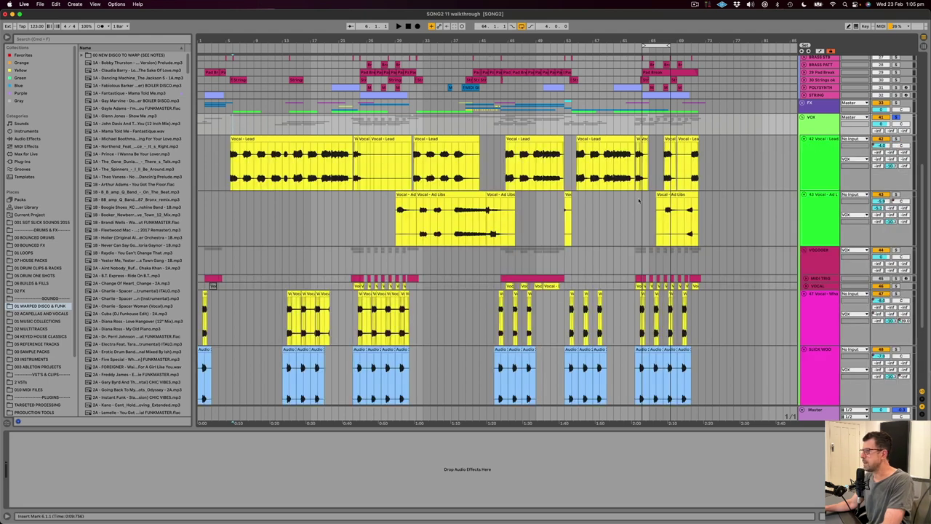
{"action": "scroll", "coordinate": [636, 202], "scroll_direction": "down", "scroll_amount": 1}
{"action": "scroll", "coordinate": [625, 185], "scroll_direction": "down", "scroll_amount": 3}
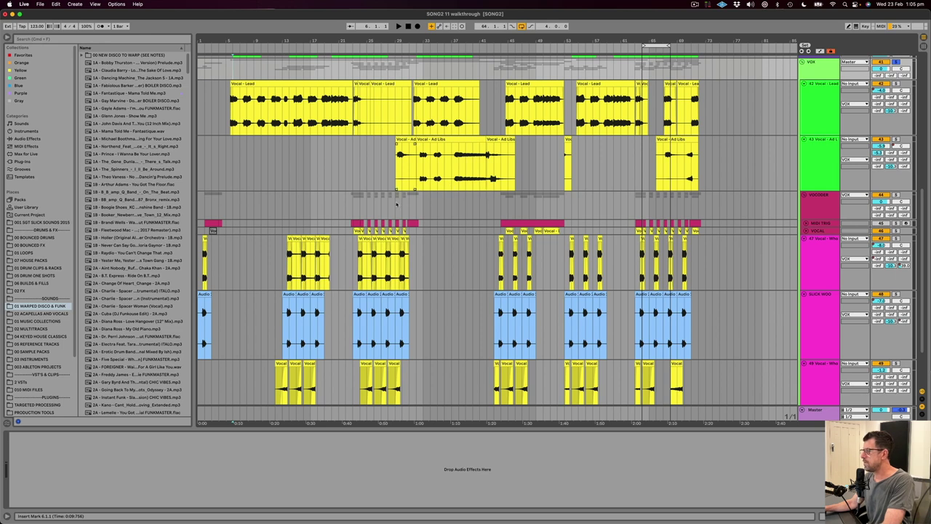
{"action": "scroll", "coordinate": [397, 204], "scroll_direction": "down", "scroll_amount": 4}
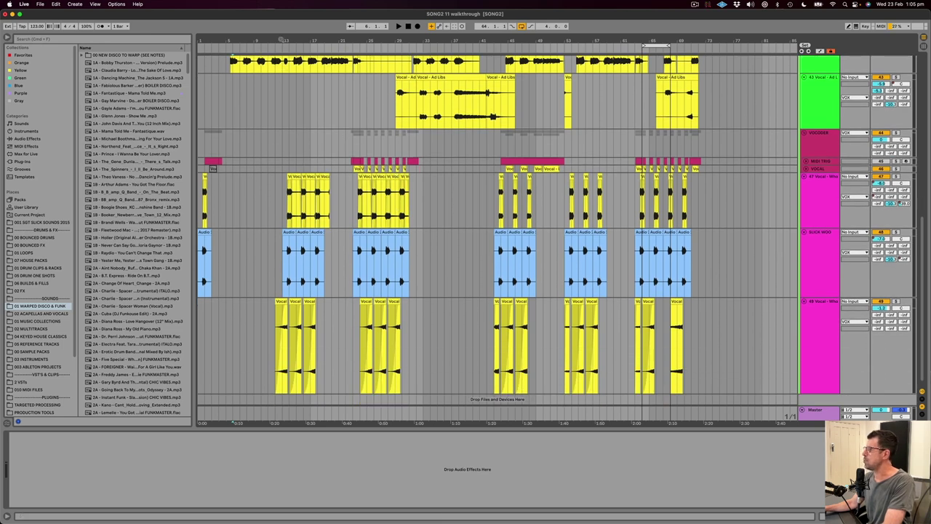
{"action": "left_click_drag", "start_coordinate": [280, 40], "coordinate": [281, 52]}
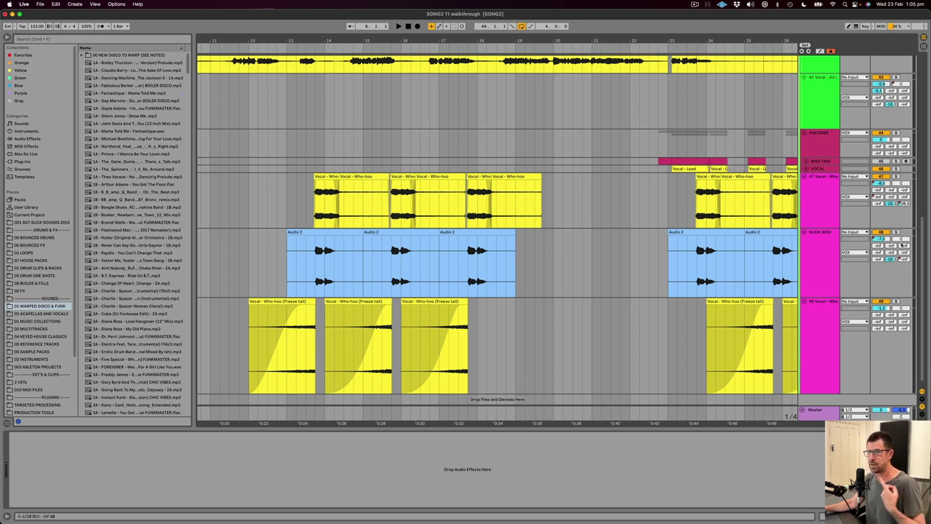
- Solo SLICK WOO and audition the Audio 2 clip, then unsolo it
{"action": "left_click", "coordinate": [898, 232]}
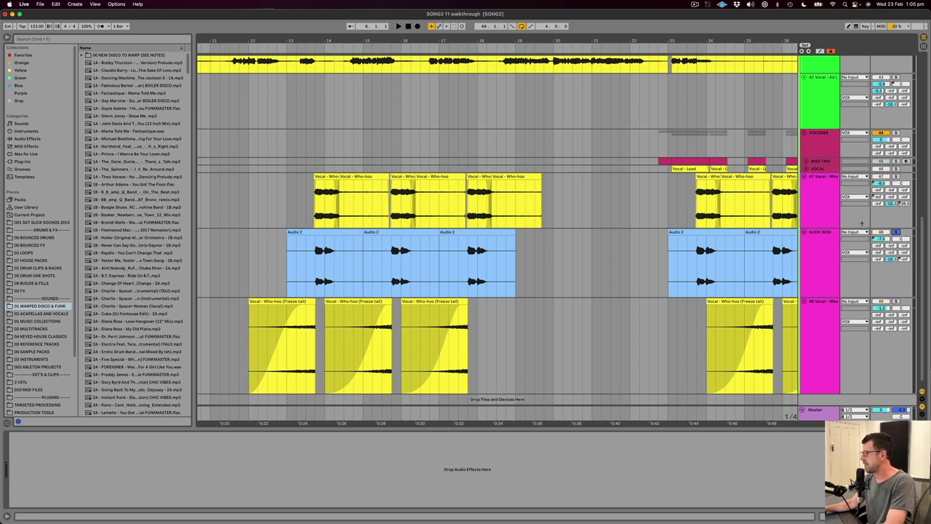
{"action": "left_click", "coordinate": [317, 269]}
{"action": "key", "text": "space"}
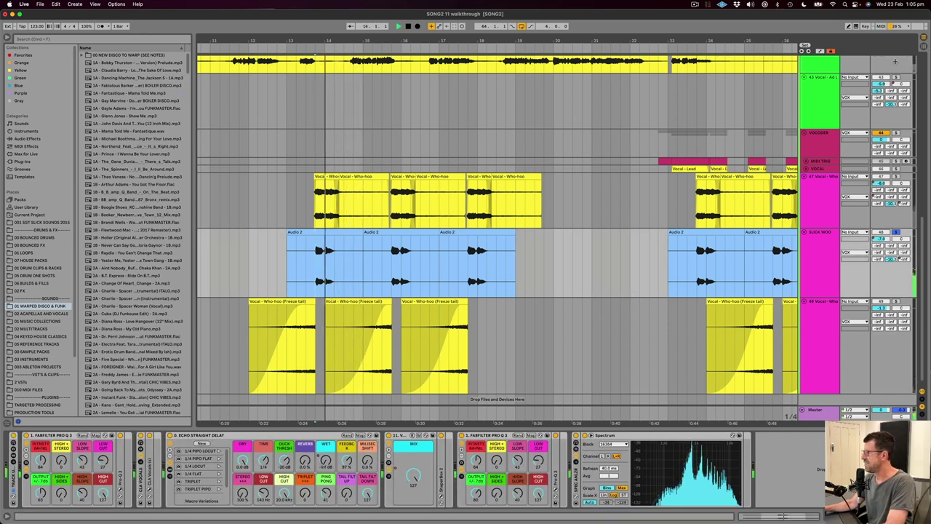
{"action": "key", "text": "space"}
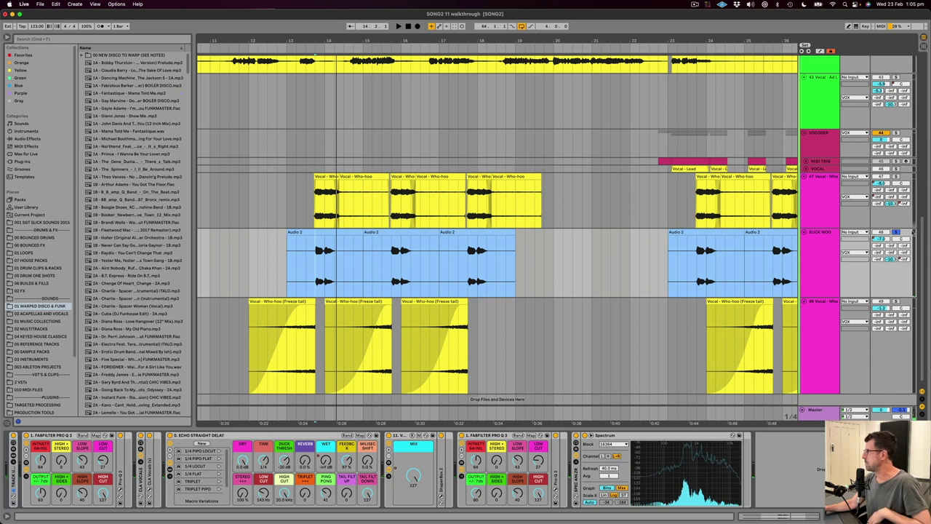
{"action": "left_click", "coordinate": [895, 231]}
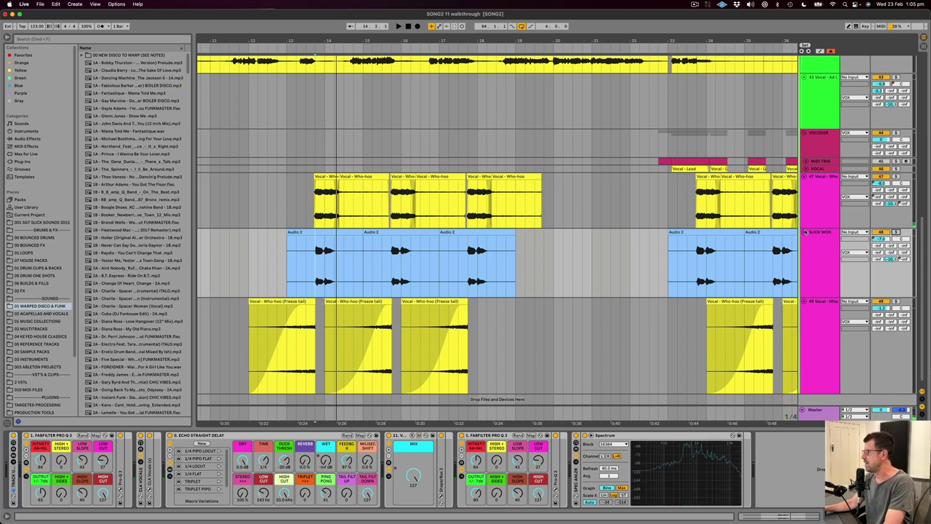
- Show the Freeze tail chain, solo it with SLICK WOO, audition from bar 12, and fold the tracks
{"action": "left_click", "coordinate": [288, 341]}
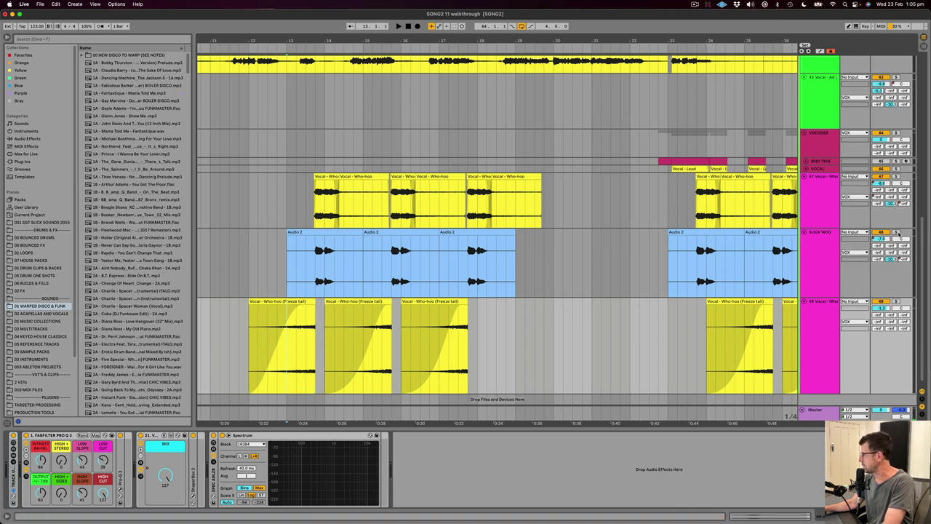
{"action": "left_click", "coordinate": [897, 232]}
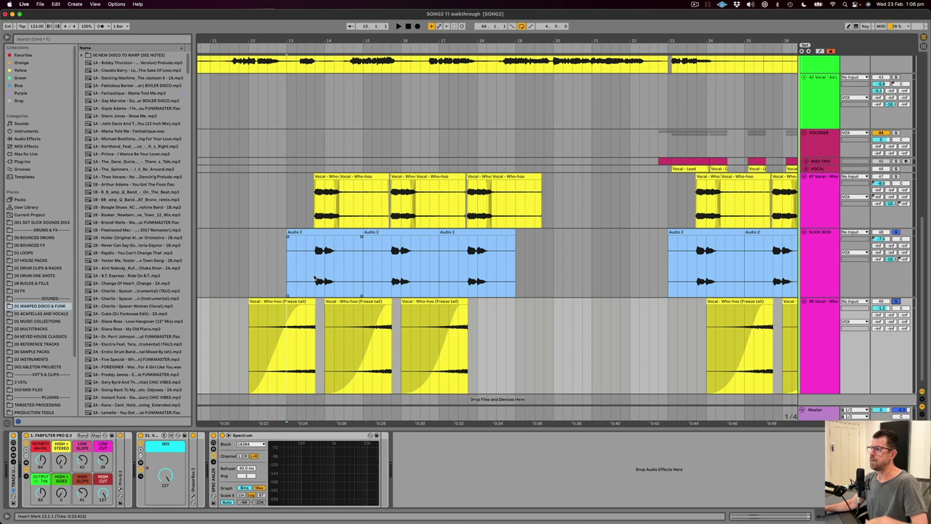
{"action": "left_click", "coordinate": [282, 304]}
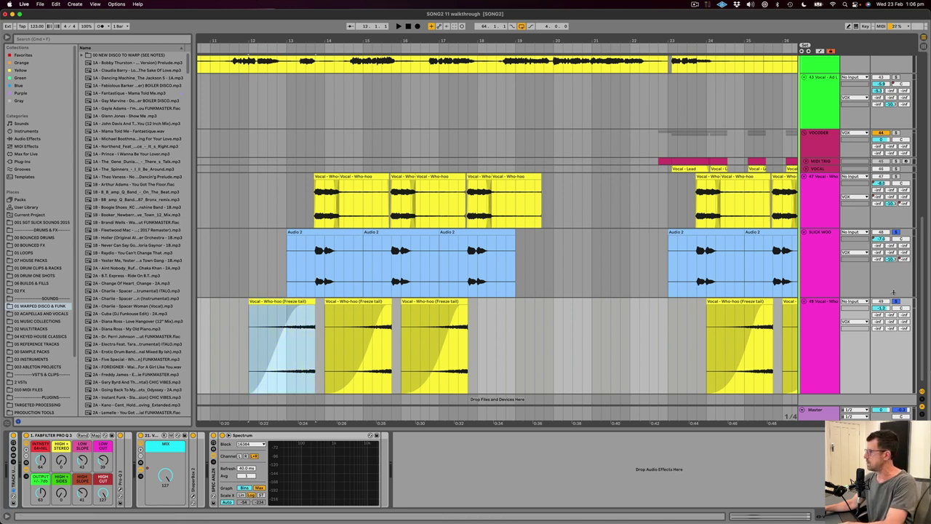
{"action": "left_click", "coordinate": [896, 303]}
{"action": "key", "text": "space"}
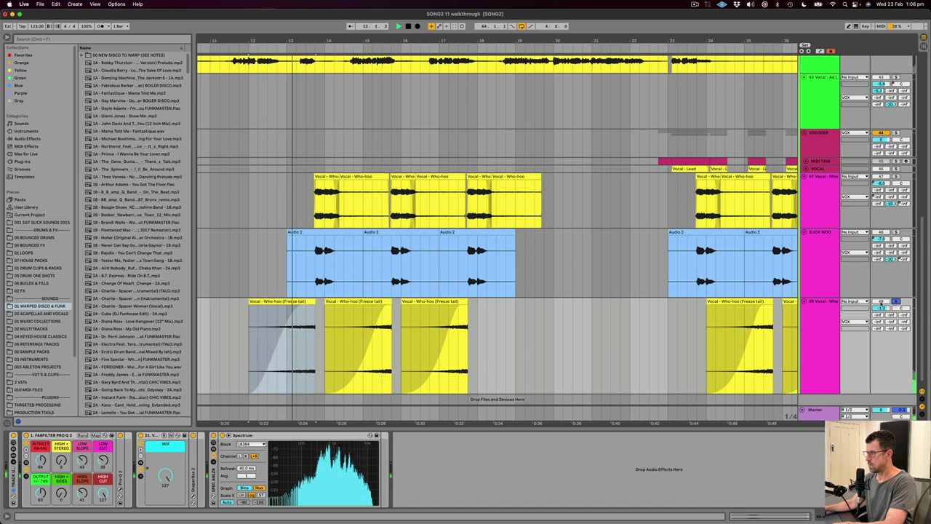
{"action": "key", "text": "space"}
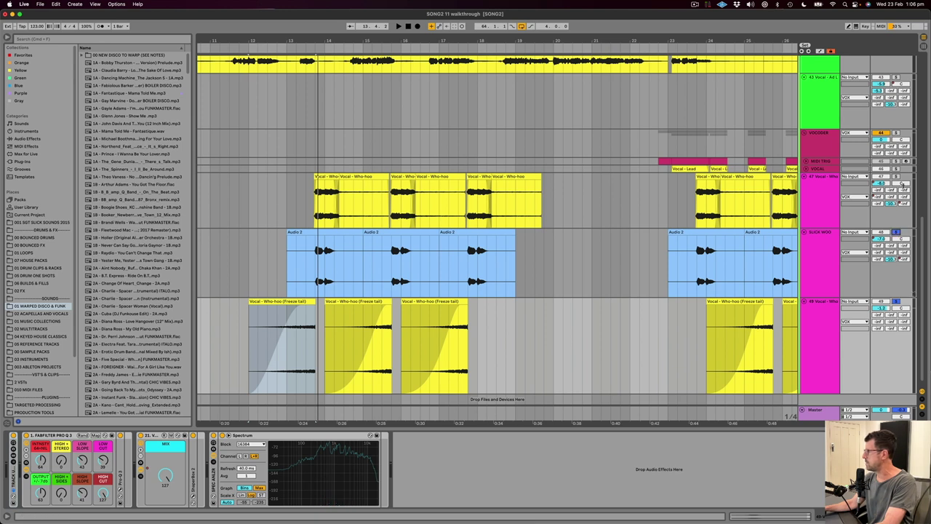
{"action": "key", "text": "space"}
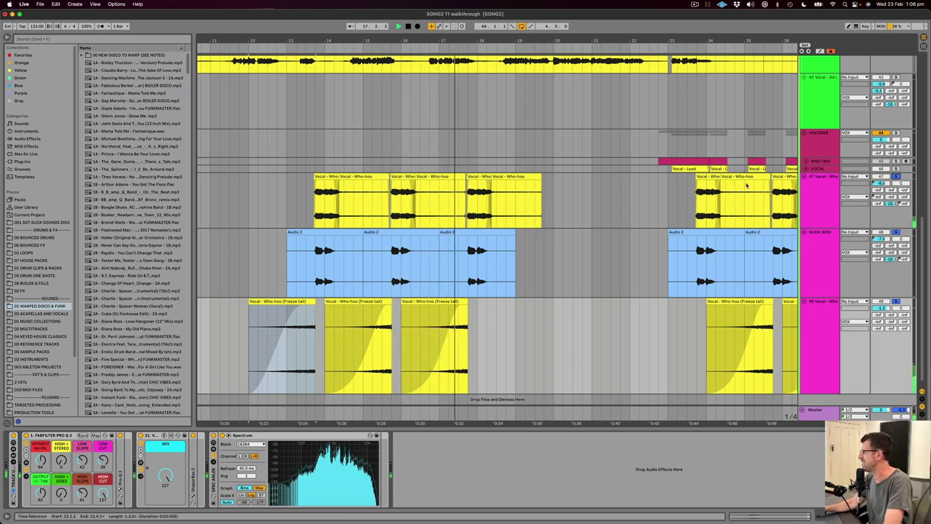
{"action": "left_click", "coordinate": [805, 176], "text": "alt"}
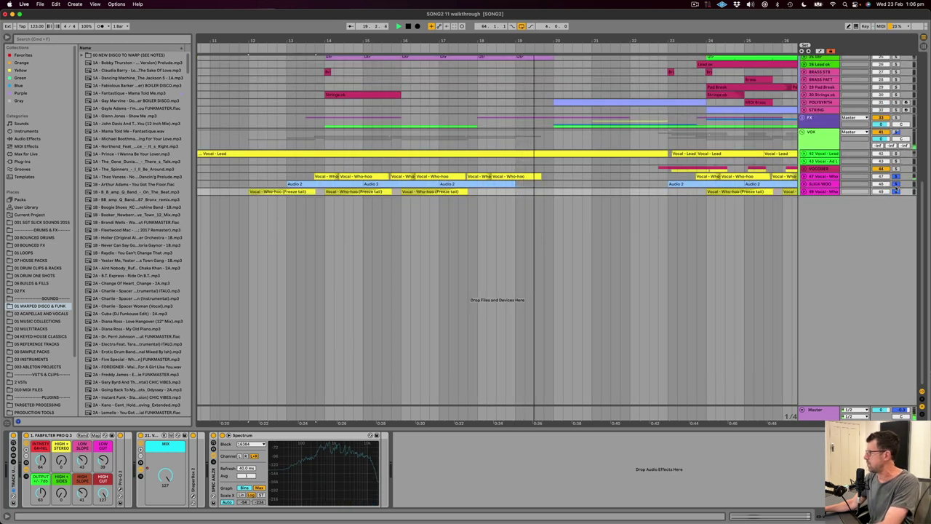
- View the whole arrangement, display the Master track's device chain, and stop playback
{"action": "scroll", "coordinate": [497, 233], "scroll_direction": "up", "scroll_amount": 5}
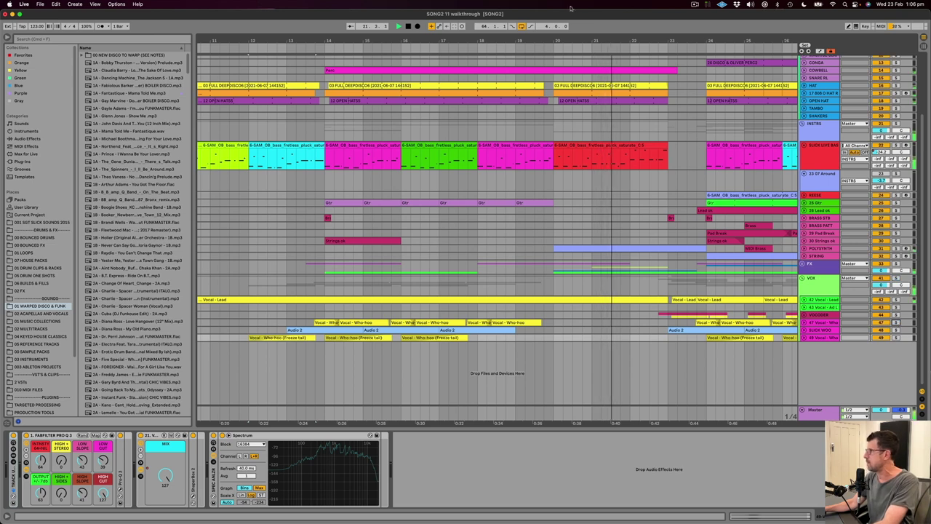
{"action": "scroll", "coordinate": [511, 133], "scroll_direction": "down", "scroll_amount": 5}
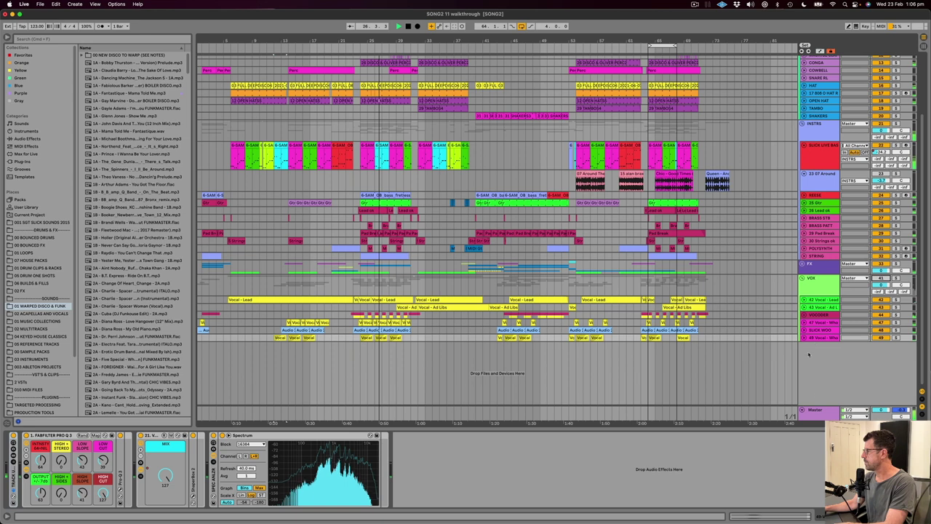
{"action": "left_click", "coordinate": [815, 411]}
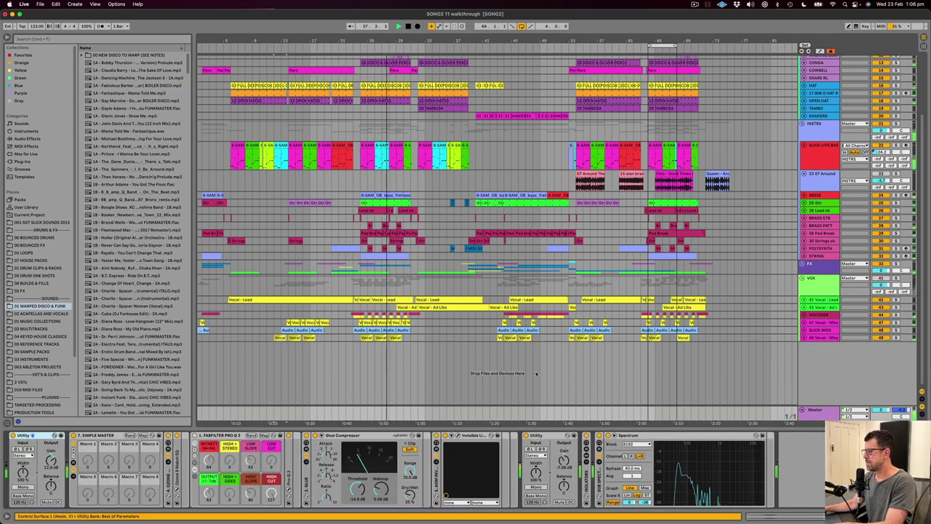
{"action": "key", "text": "space"}
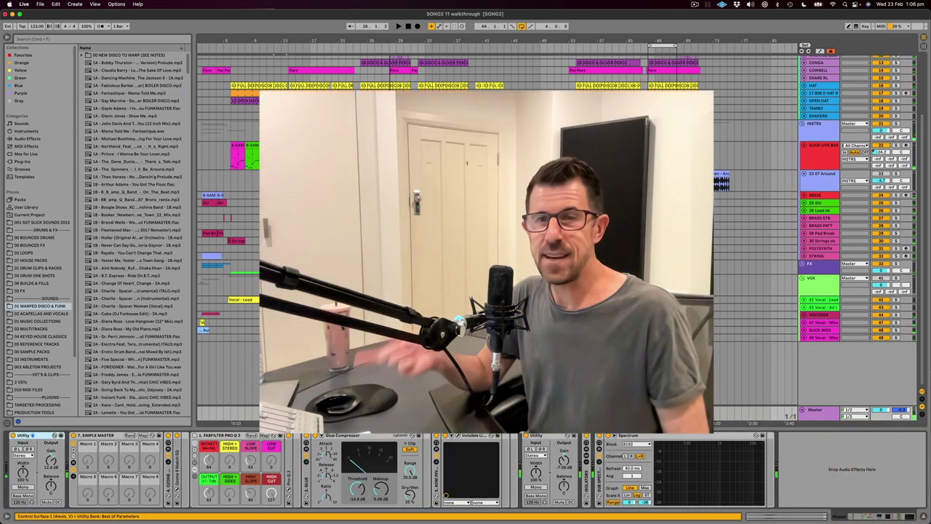